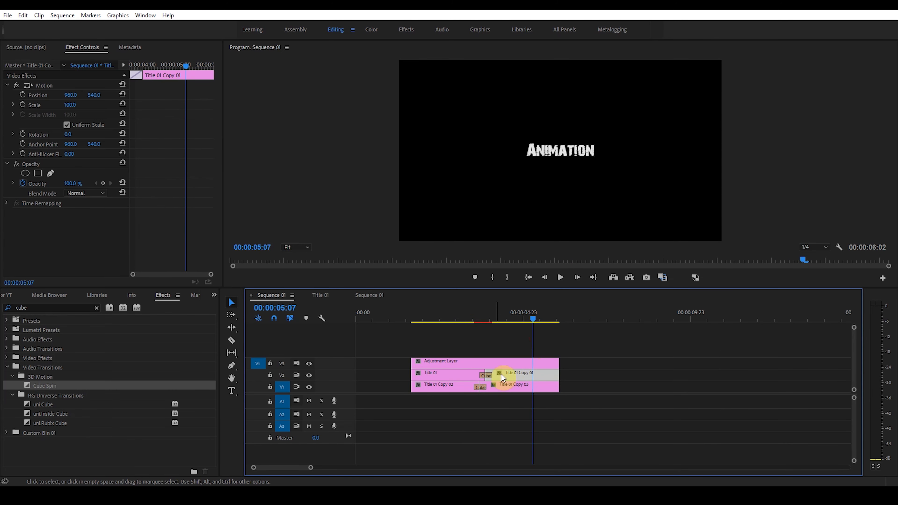
- Nest the four title clips under the adjustment layer, with their Cube Spin transitions, as Nested Sequence 01
double_click(526, 377)
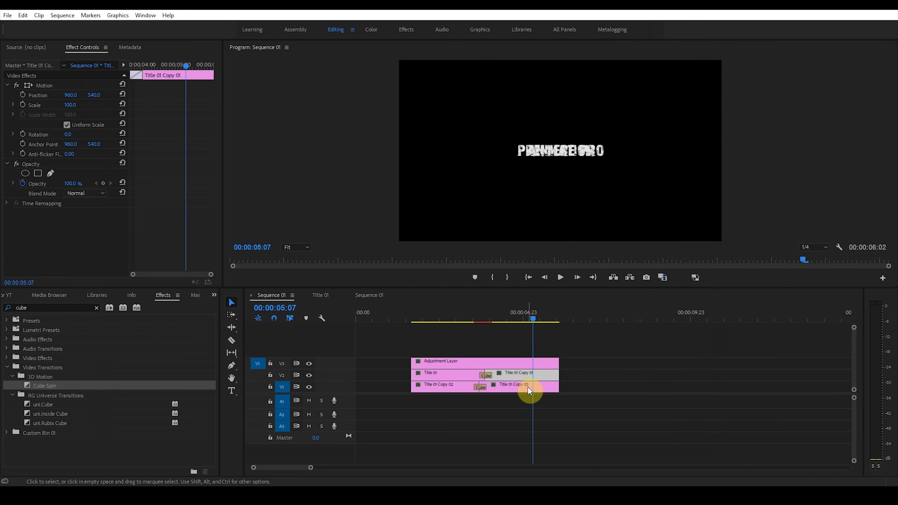
double_click(550, 389)
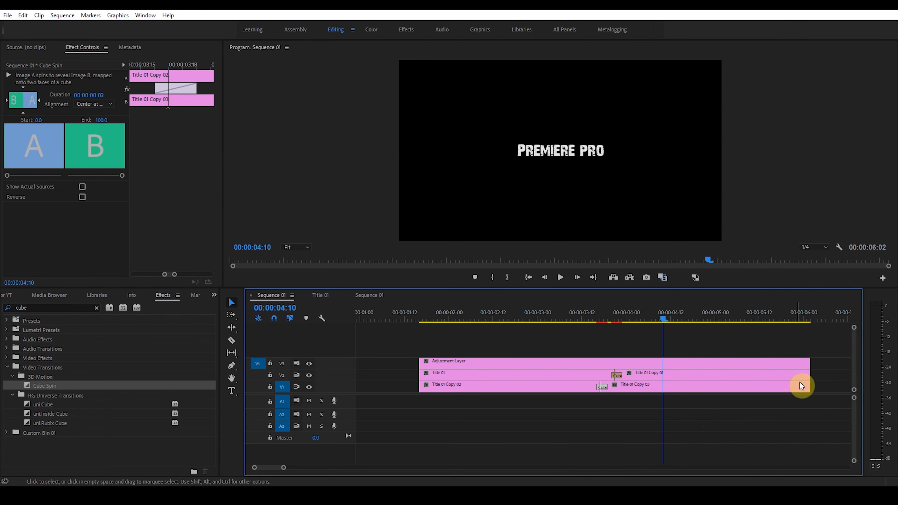
drag(824, 373, 430, 394)
right_click(471, 378)
click(511, 281)
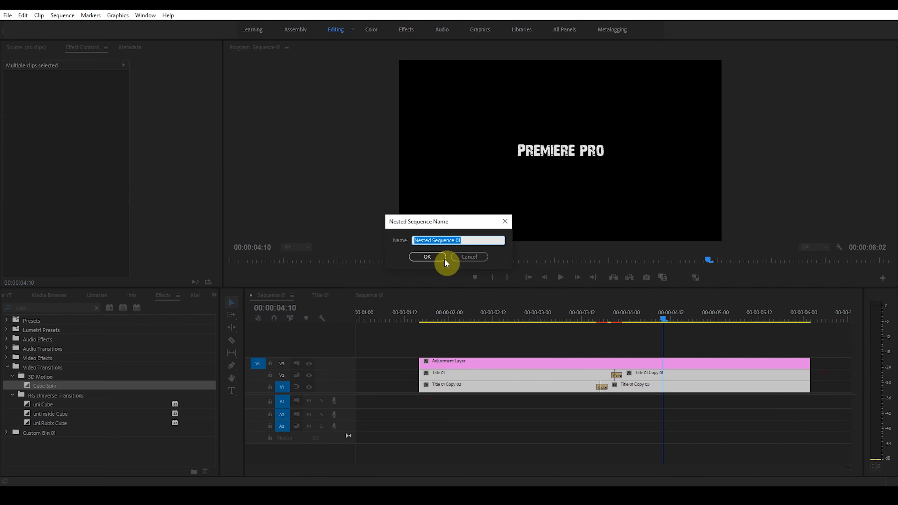
click(447, 260)
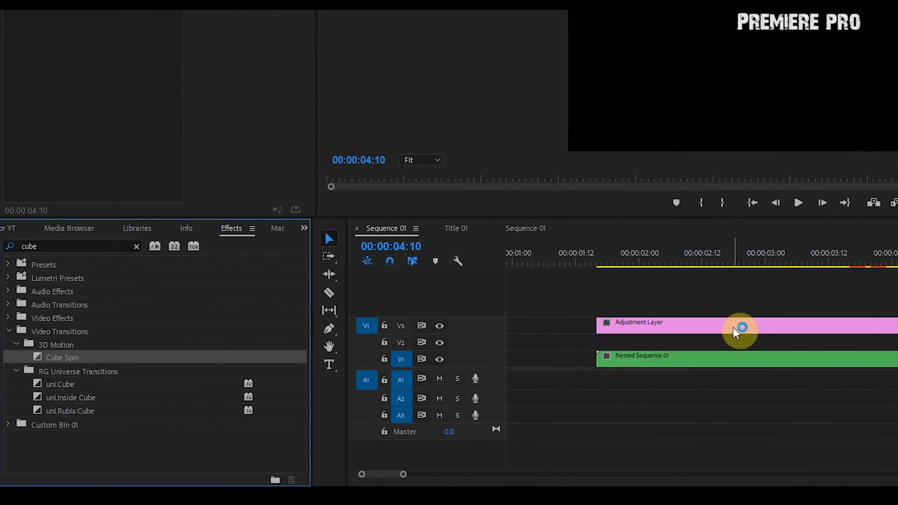
- Find the Transform video effect and apply it to the adjustment layer above Nested Sequence 01
click(520, 364)
click(163, 204)
click(94, 205)
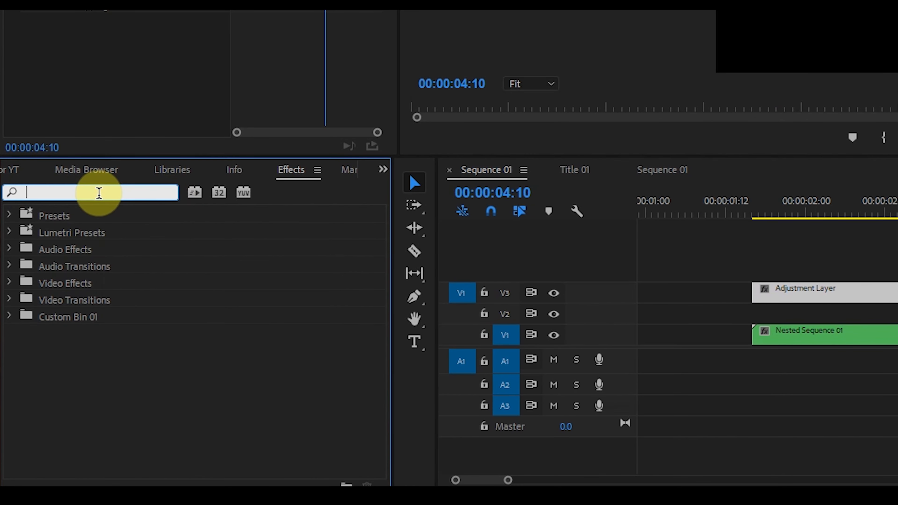
text(trans)
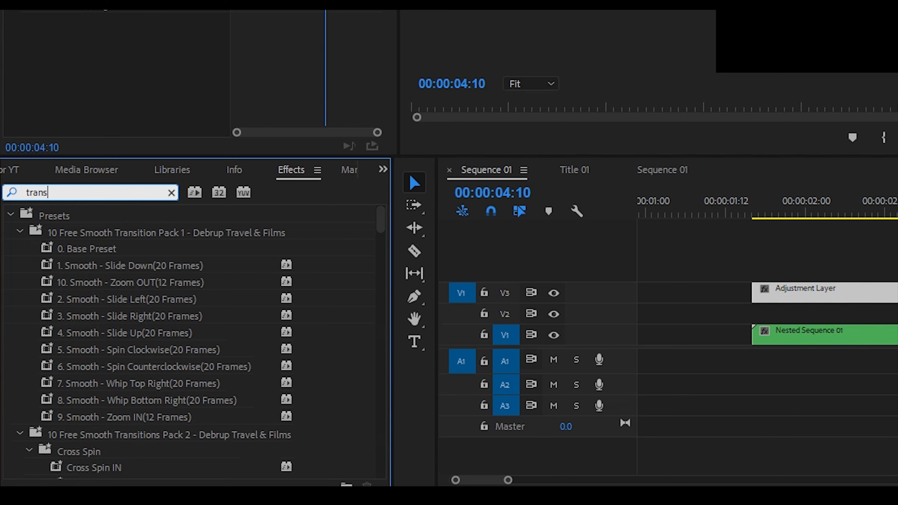
text(form)
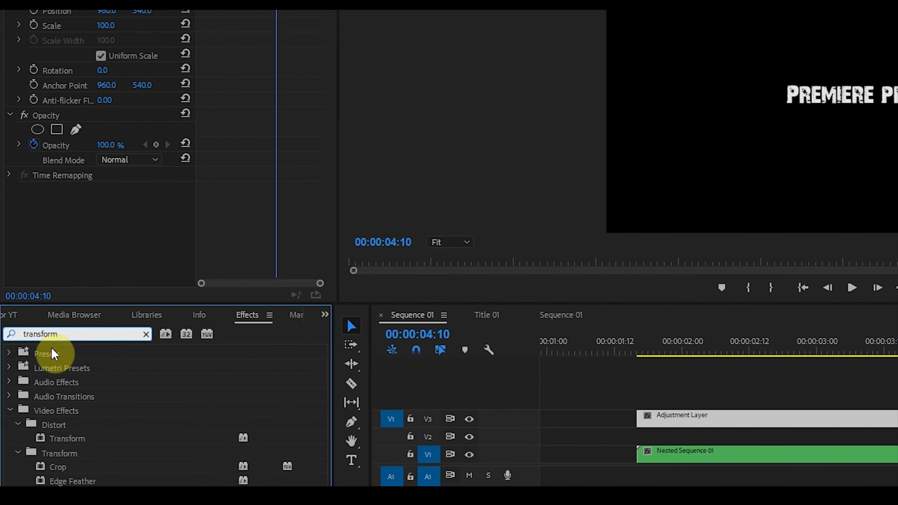
drag(71, 438, 890, 423)
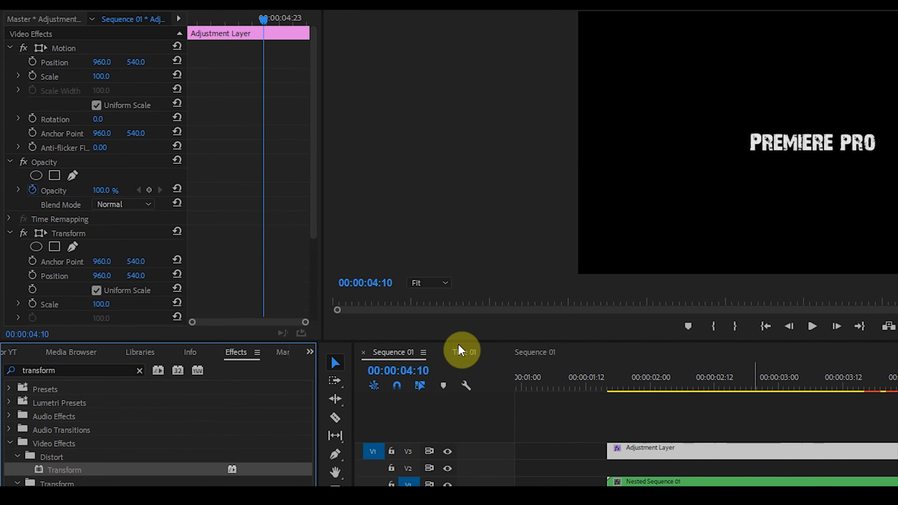
- Disable Use Composition's Shutter Angle in the Transform effect and set its Shutter Angle to 180
scroll(60, 264, down, 5)
click(97, 277)
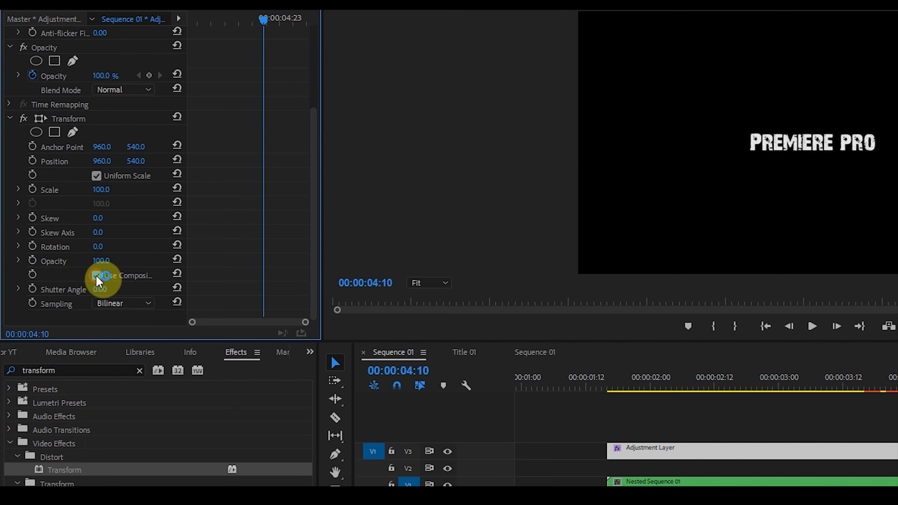
click(100, 289)
text(1)
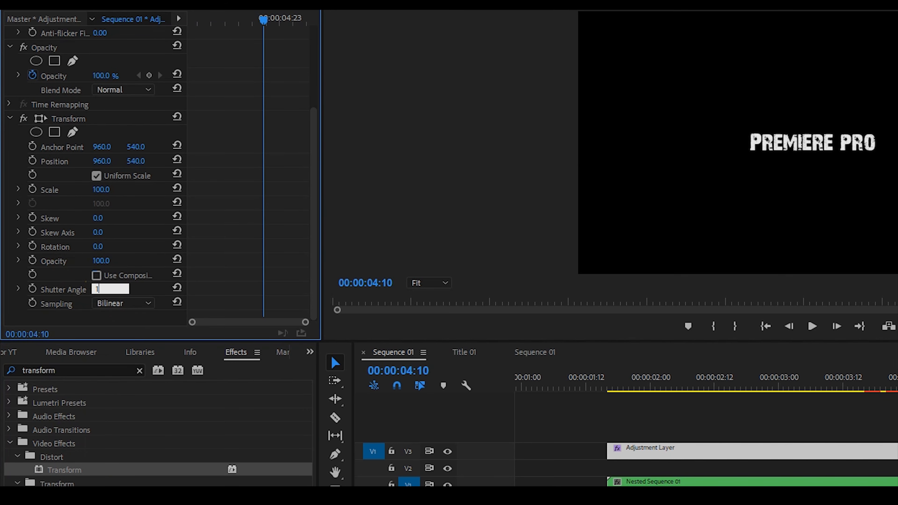
text(80)
key(Return)
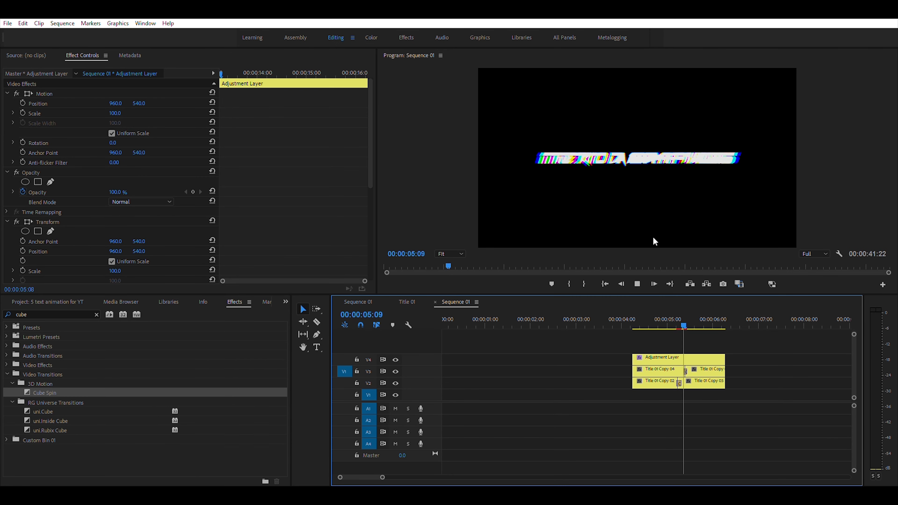
- Find the VR Chromatic Aberrations effect and apply it to the adjustment layer above the Title 02 clips
key(space)
drag(684, 324, 689, 325)
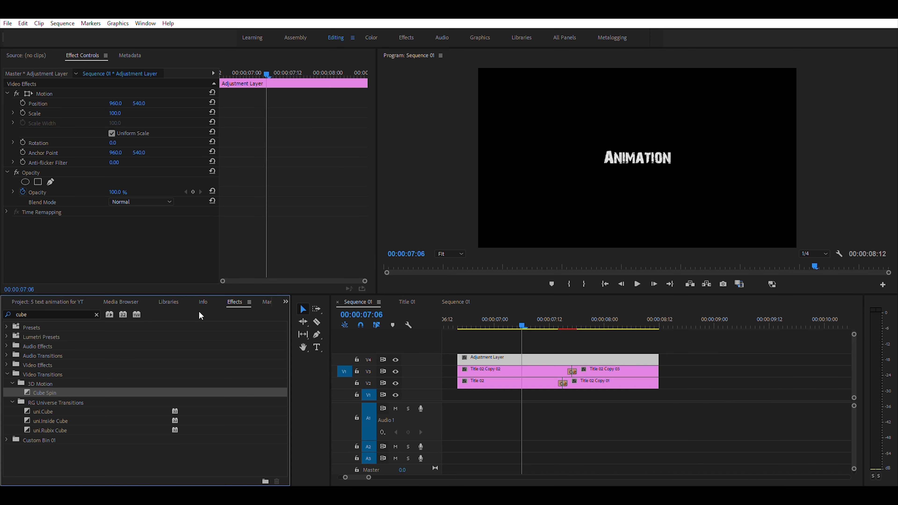
click(96, 314)
click(73, 313)
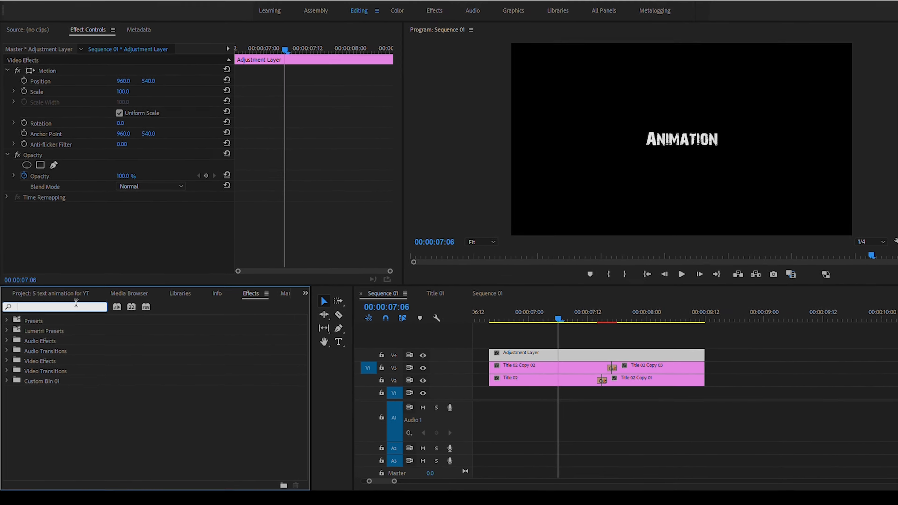
text(vr)
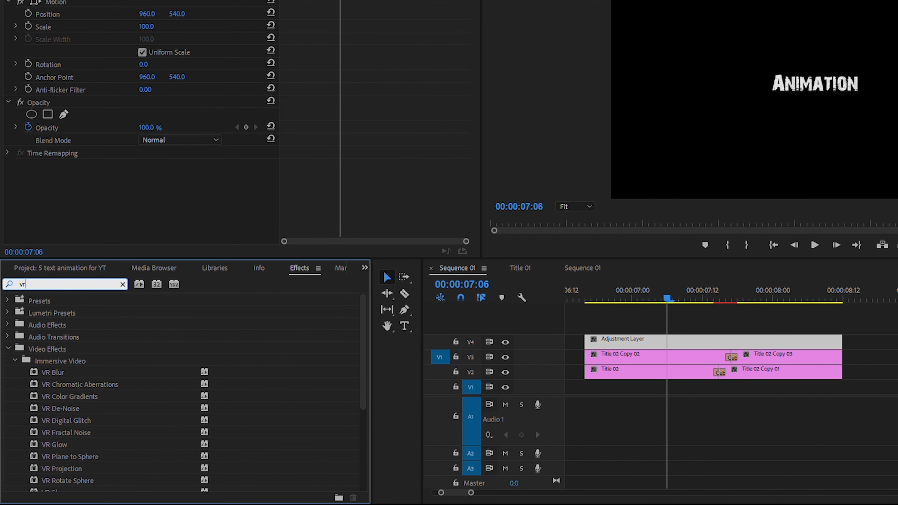
text( ch)
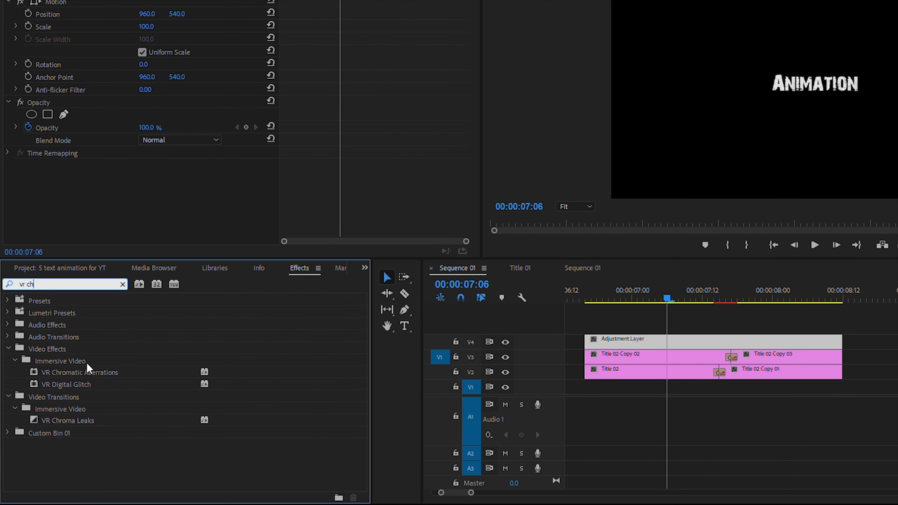
drag(81, 371, 708, 334)
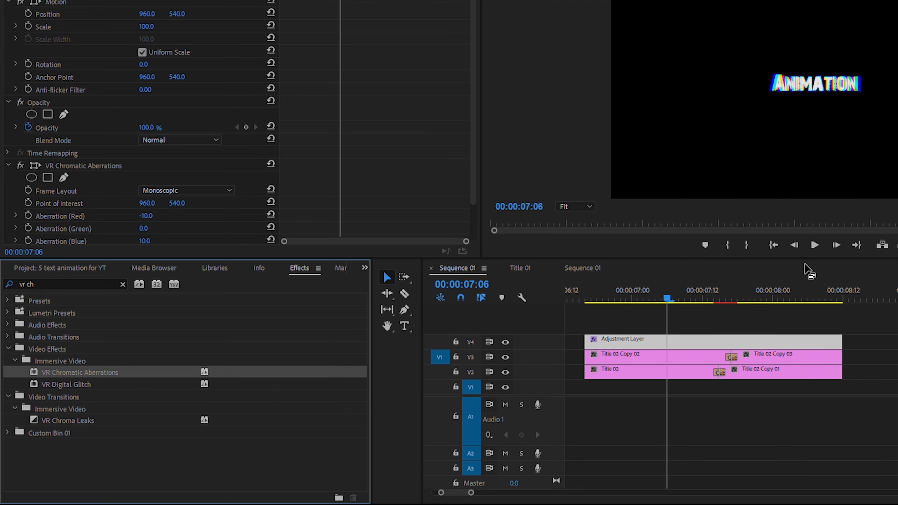
key(space)
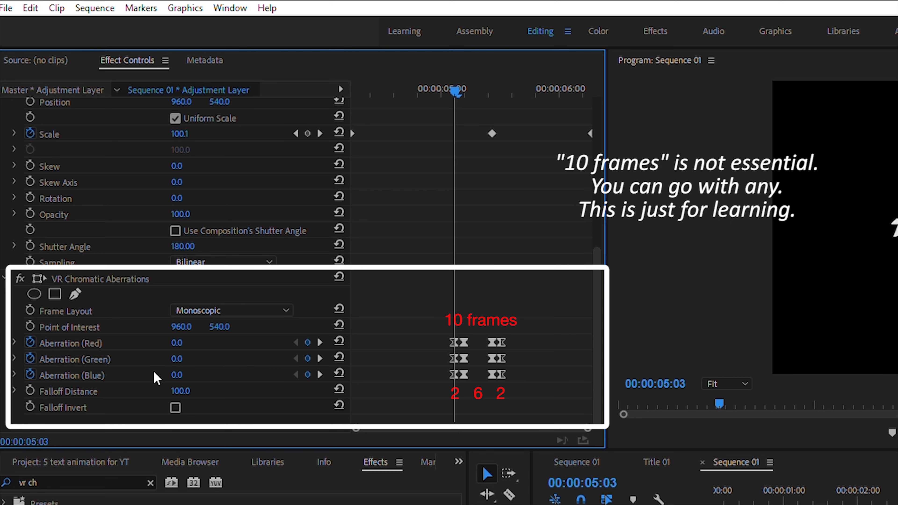
- Step through the adjustment layer's Aberration Red, Green and Blue keyframes, examining the values two frames in and six frames further on
key(Right)
key(Right)
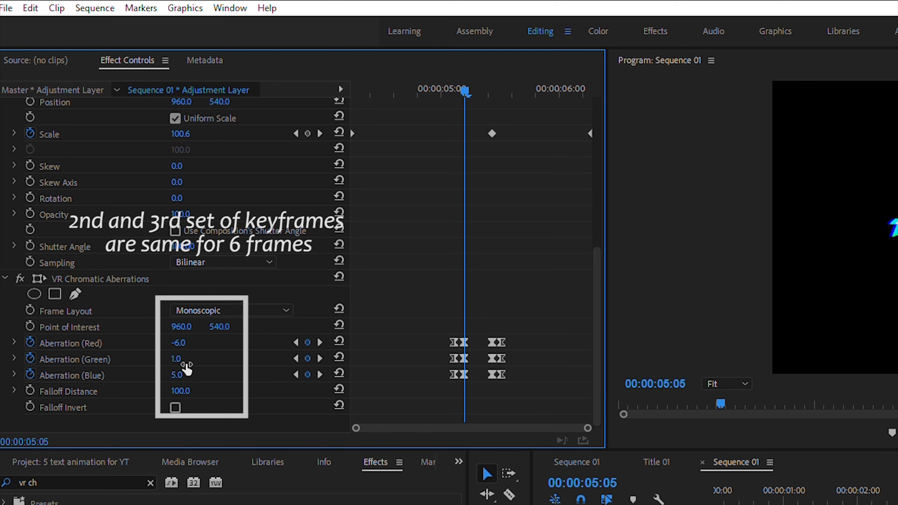
key(Right)
key(Right)
key(Right)
key(Right)
key(Right)
key(Right)
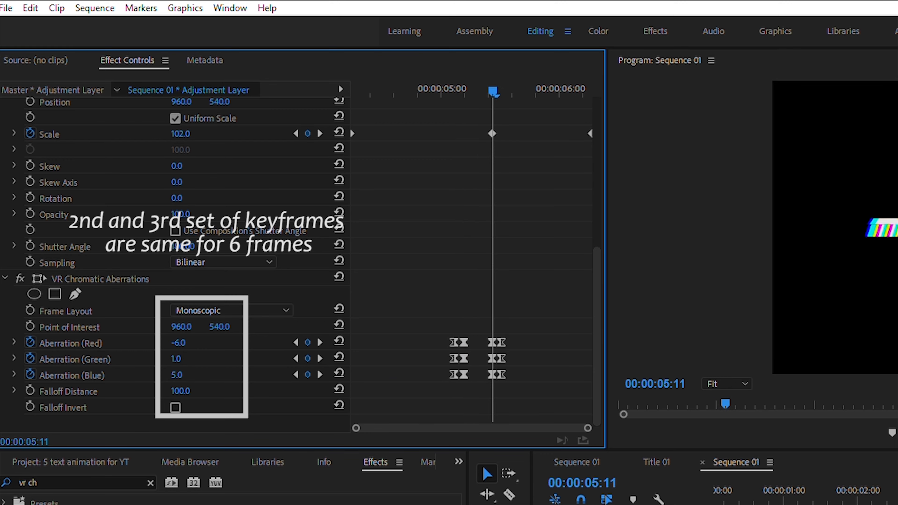
key(Left)
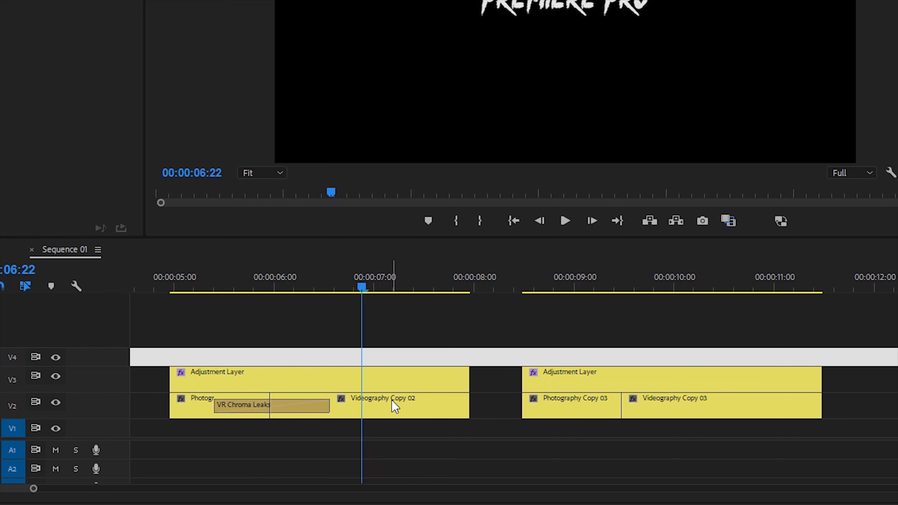
- Examine the Transform and VR Chromatic Aberrations settings of the adjustment layer above Photography Copy 03, stepping frame by frame through the keyframes
click(559, 373)
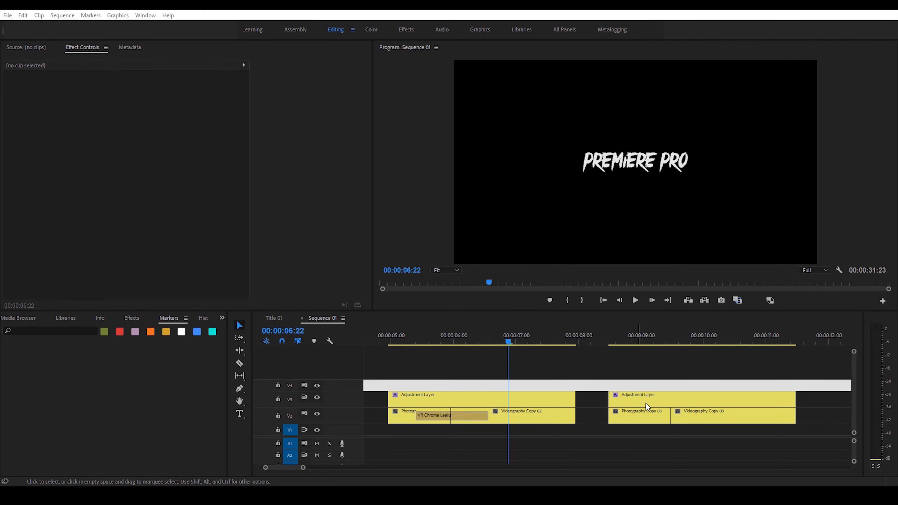
click(674, 402)
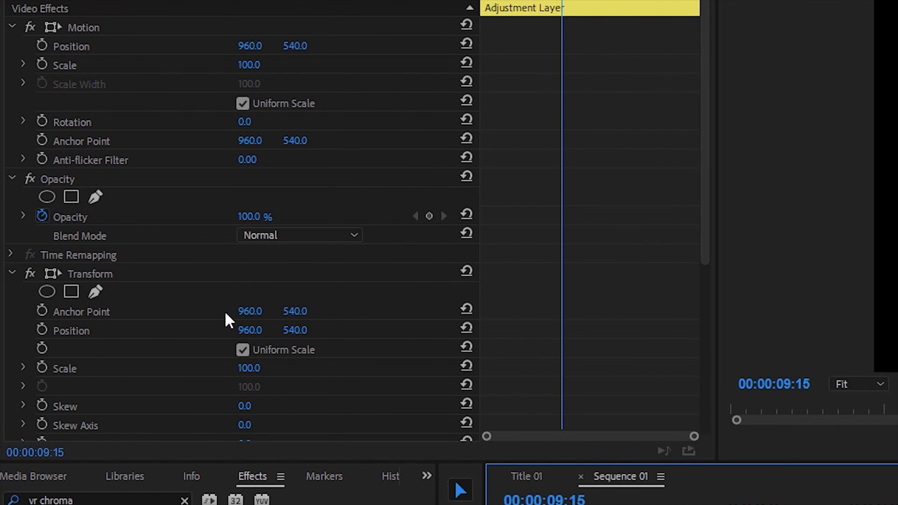
scroll(226, 321, down, 10)
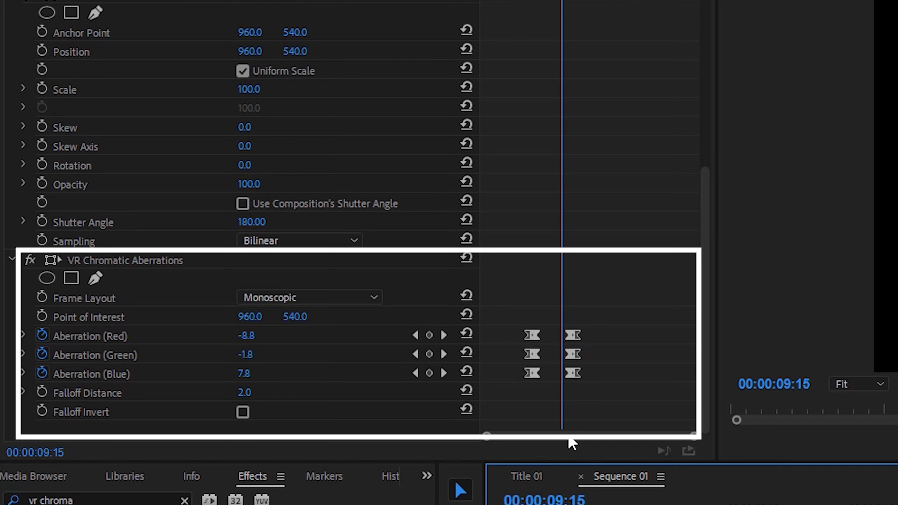
key(Left)
key(Left)
key(Left)
key(Left)
key(Left)
key(Left)
key(Left)
key(Left)
key(Left)
key(Left)
key(Left)
key(Left)
key(Left)
key(Left)
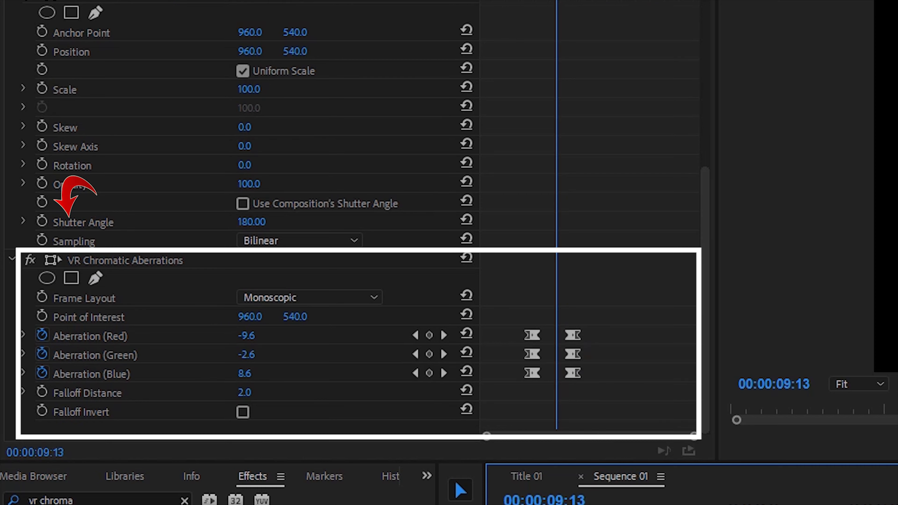
key(Right)
key(Right)
key(Right)
key(Right)
key(Right)
key(Right)
key(Right)
key(Right)
key(Right)
key(Right)
key(Right)
key(Right)
key(Right)
key(Right)
key(Right)
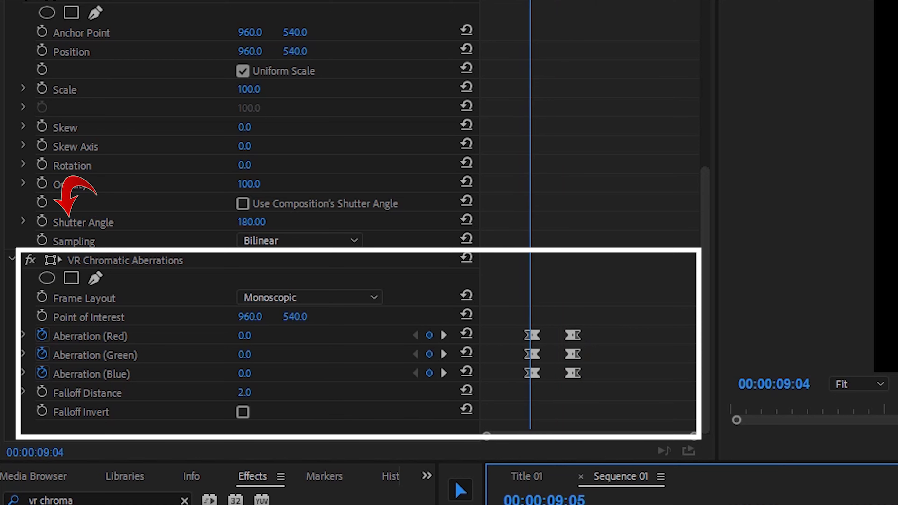
key(Right)
key(Right)
key(Right)
key(Right)
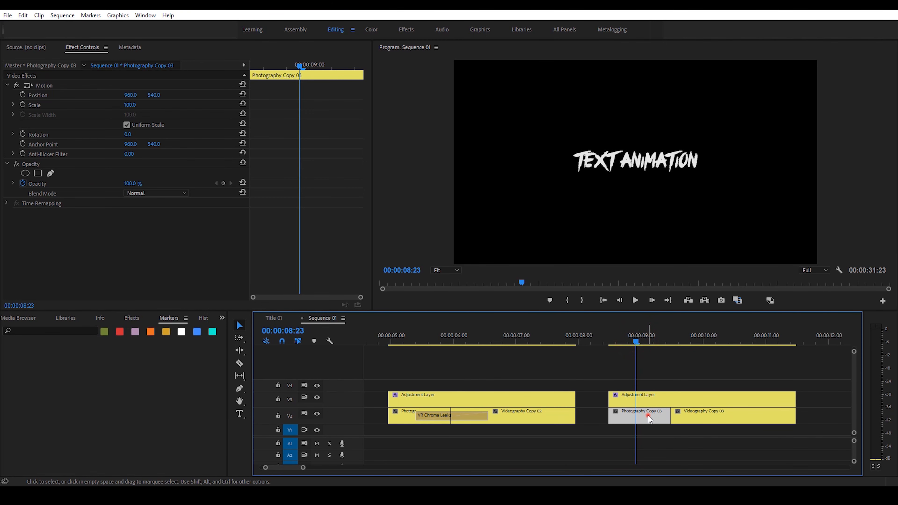
- Review the text and font properties of the Photography Copy 03 and Videography Copy 03 titles in the title editor
double_click(649, 419)
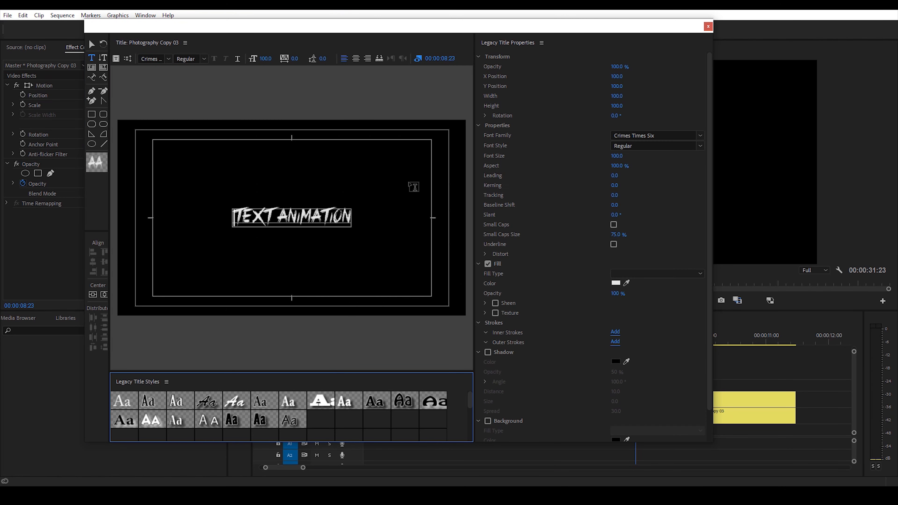
click(708, 27)
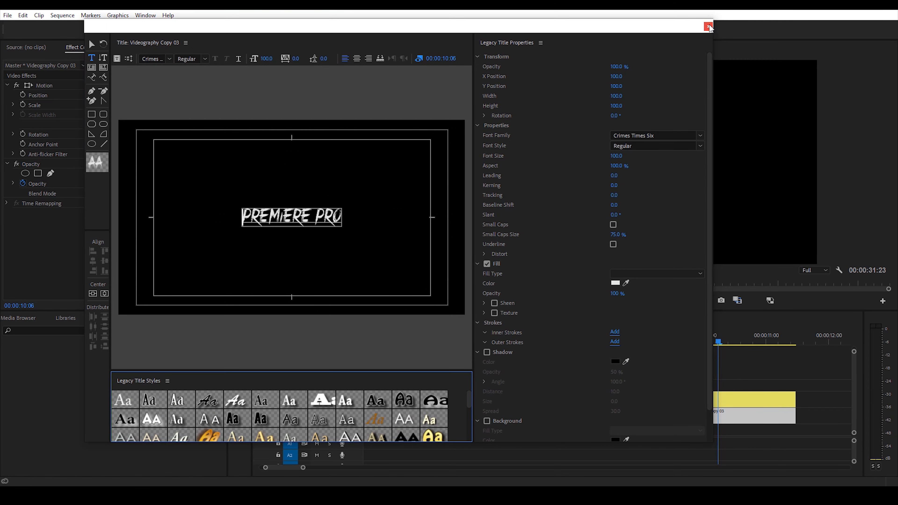
click(708, 25)
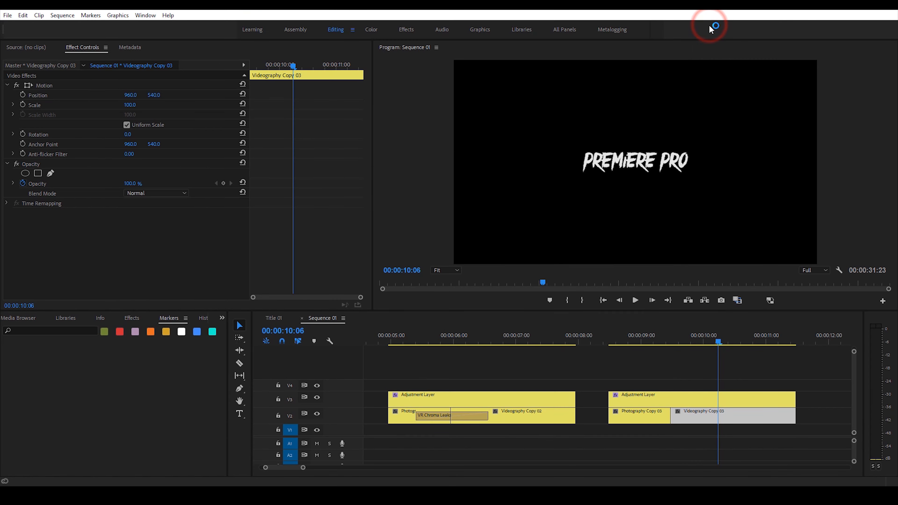
- Search the effects for "vr chro" and apply the VR Chroma Leaks transition at the cut between Photography Copy 03 and Videography Copy 03
click(131, 318)
click(47, 329)
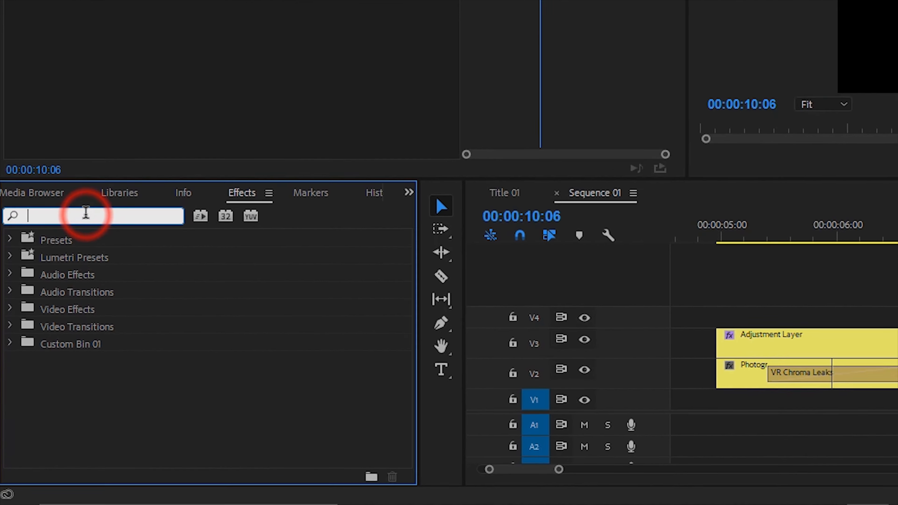
text(vr ch)
text(ro)
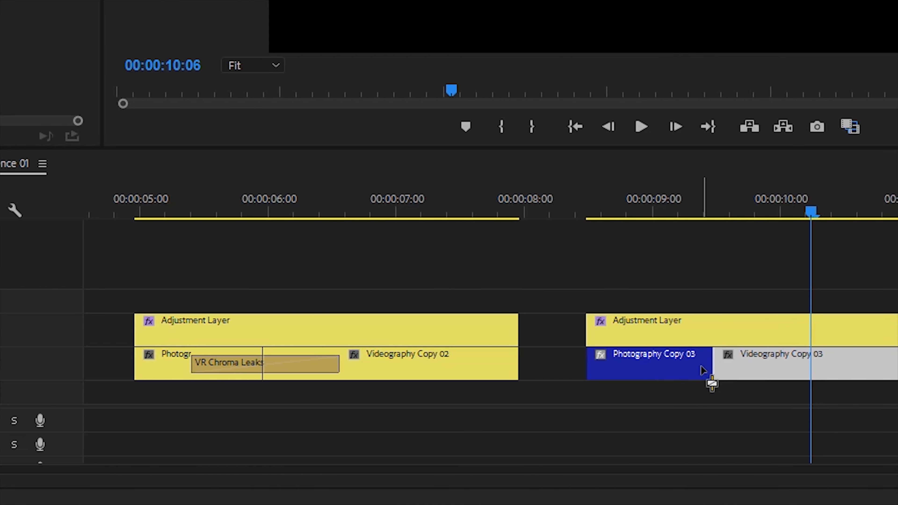
drag(608, 364, 605, 363)
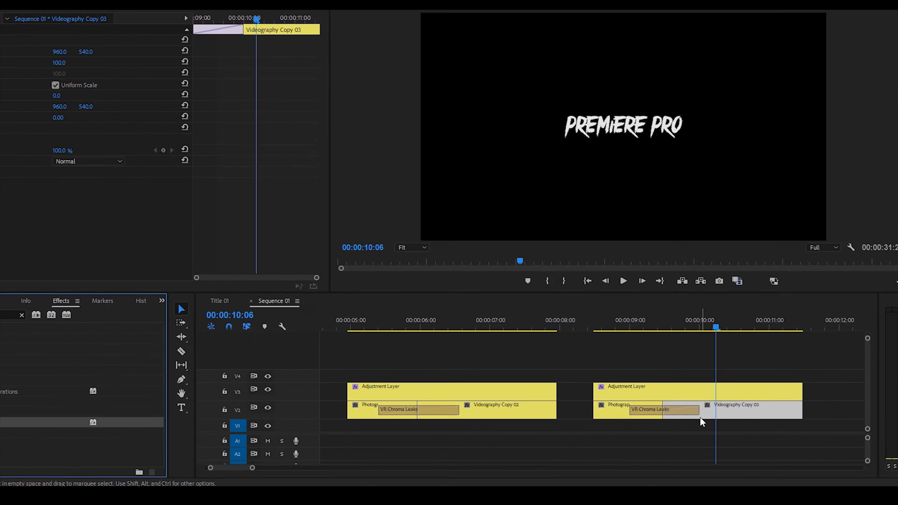
click(592, 212)
drag(666, 354, 678, 370)
- Examine the VR Chroma Leaks settings between Photography Copy 02 and Videography Copy 02, moving between the Leak Angle keyframes
click(667, 417)
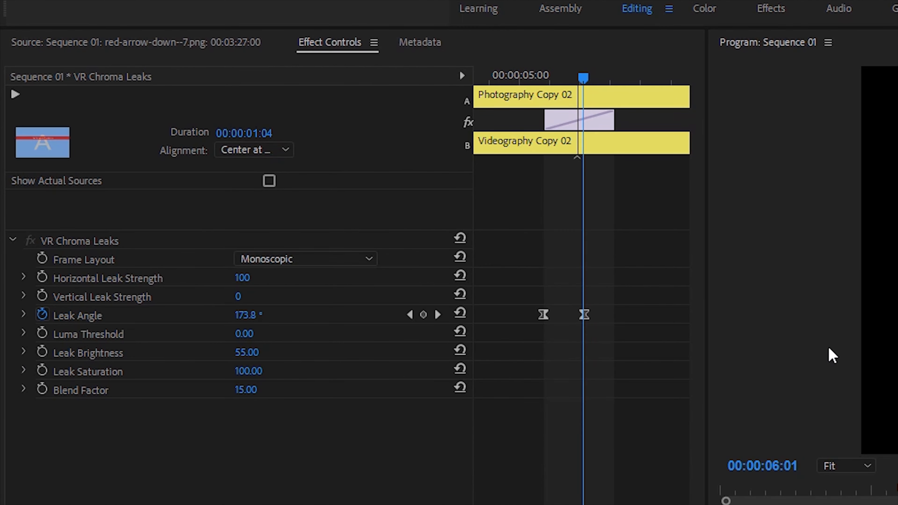
drag(583, 78, 544, 77)
click(438, 315)
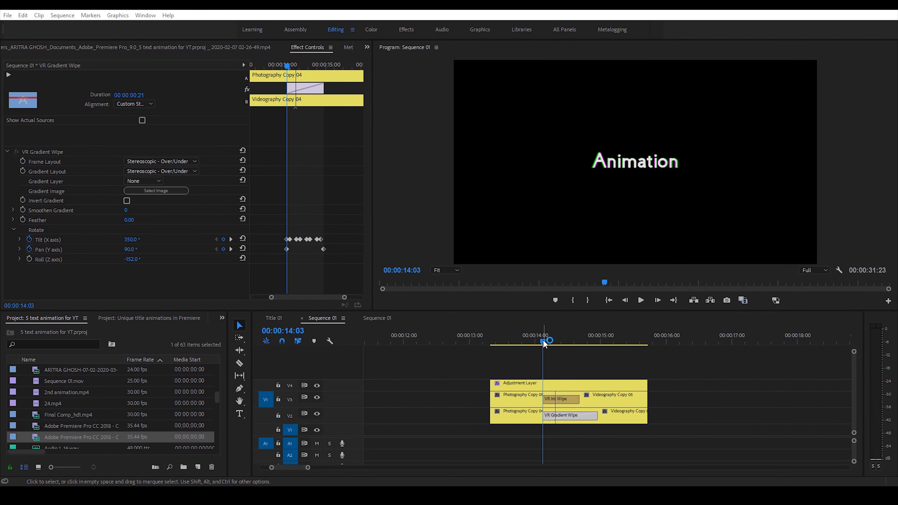
- Play back the title animation with the VR Iris Wipe and VR Gradient Wipe transitions from the start of its clips
drag(543, 345, 492, 350)
key(space)
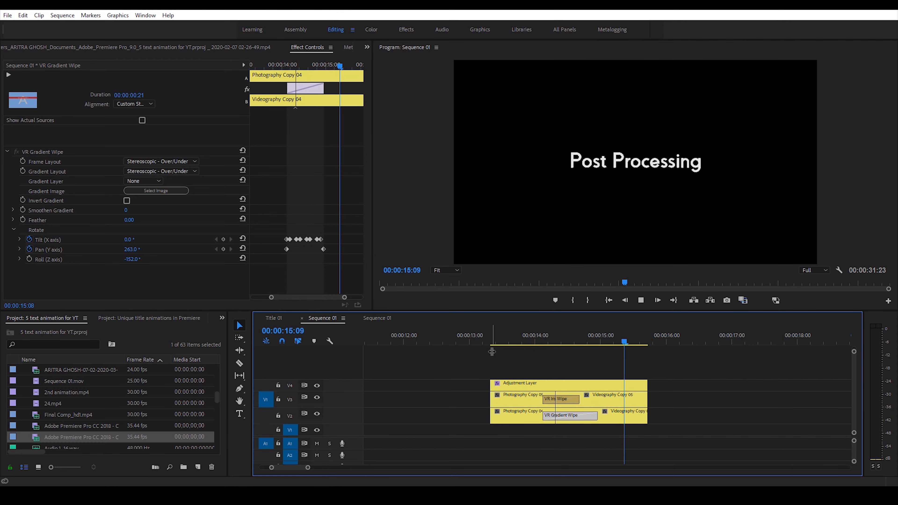
- Play back the title animation from its start and examine the adjustment layer's VR Chromatic Aberrations keyframes
click(494, 343)
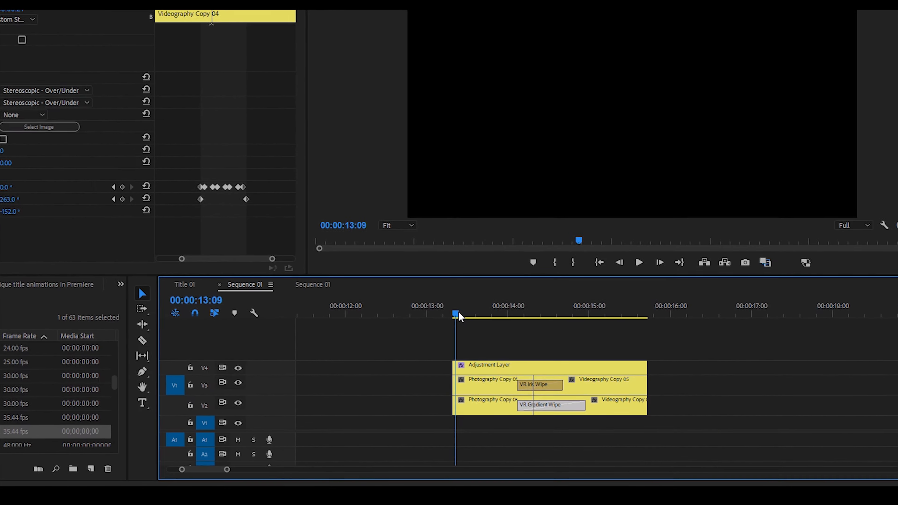
key(space)
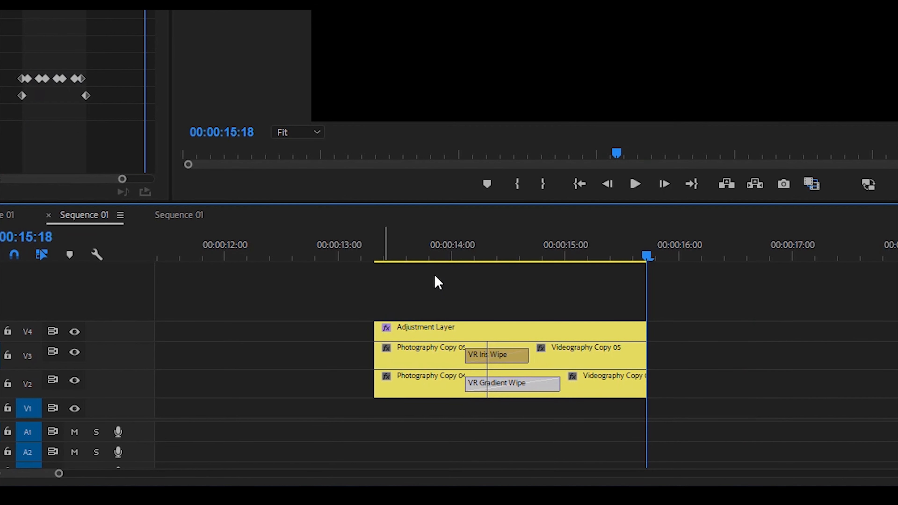
click(416, 333)
scroll(112, 212, down, 5)
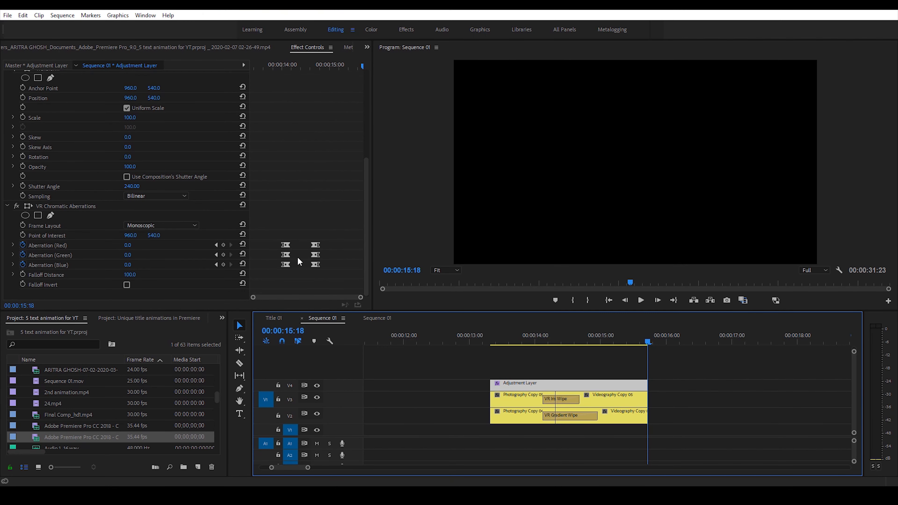
- Select the Photography clips and the Videography clips in turn, and view the VR Iris Wipe and VR Gradient Wipe settings
click(506, 410)
drag(521, 431, 478, 397)
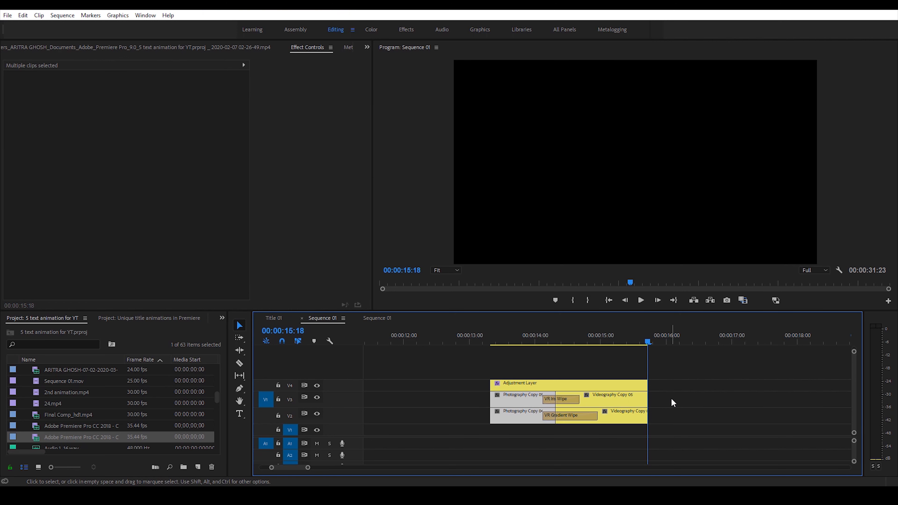
drag(672, 398, 628, 430)
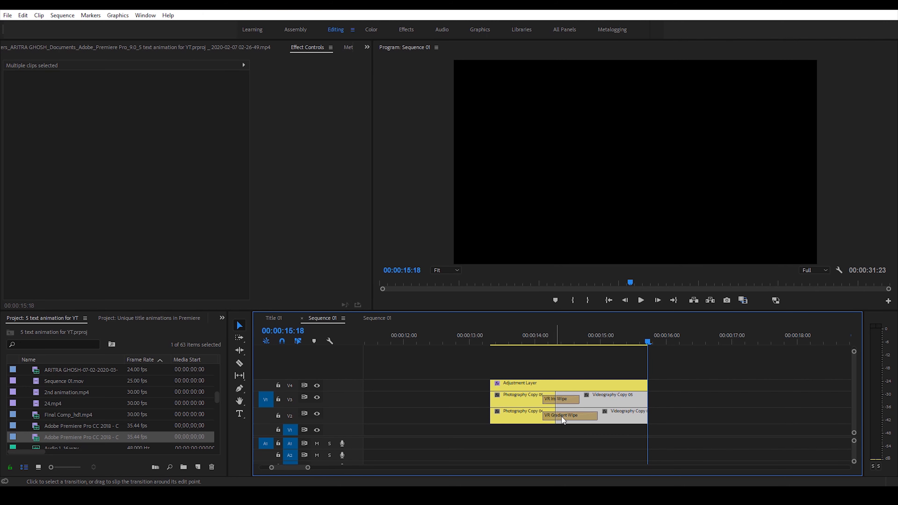
click(568, 400)
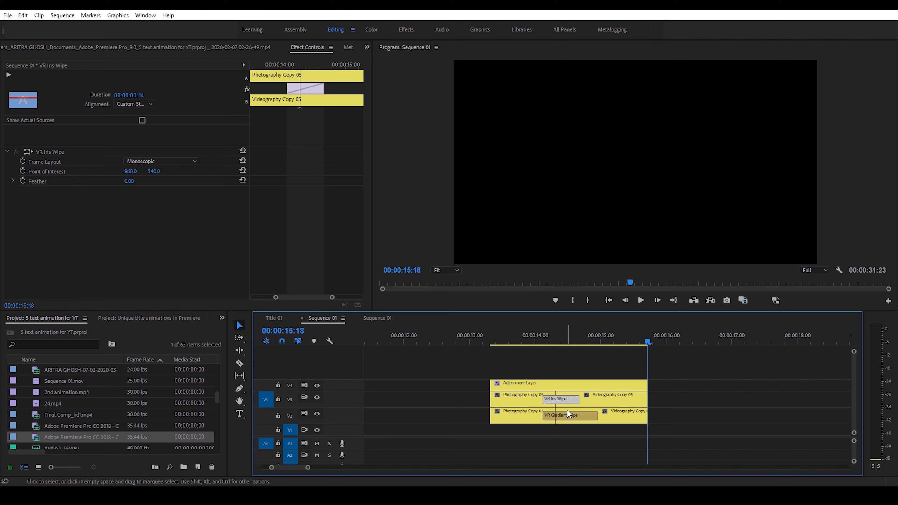
click(568, 416)
click(563, 399)
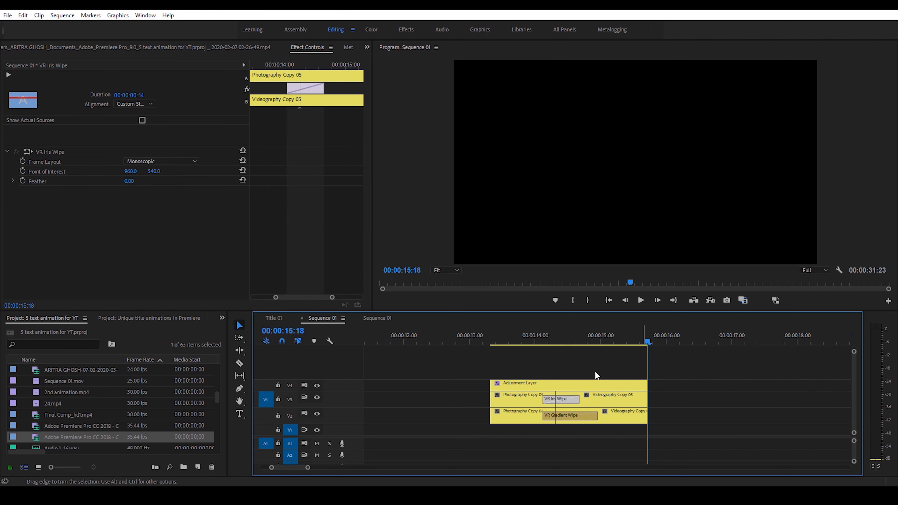
- Hide track V2 and play back the VR Iris Wipe title animation on its own
click(317, 414)
click(514, 342)
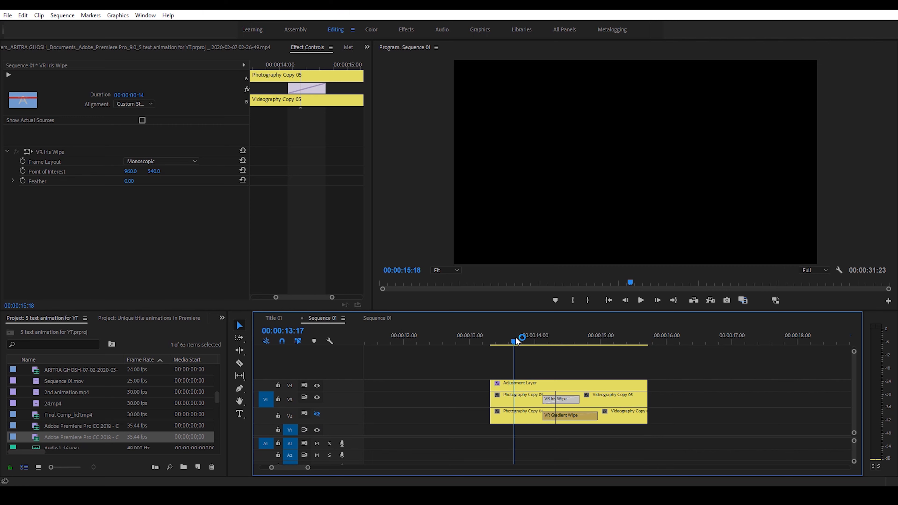
key(space)
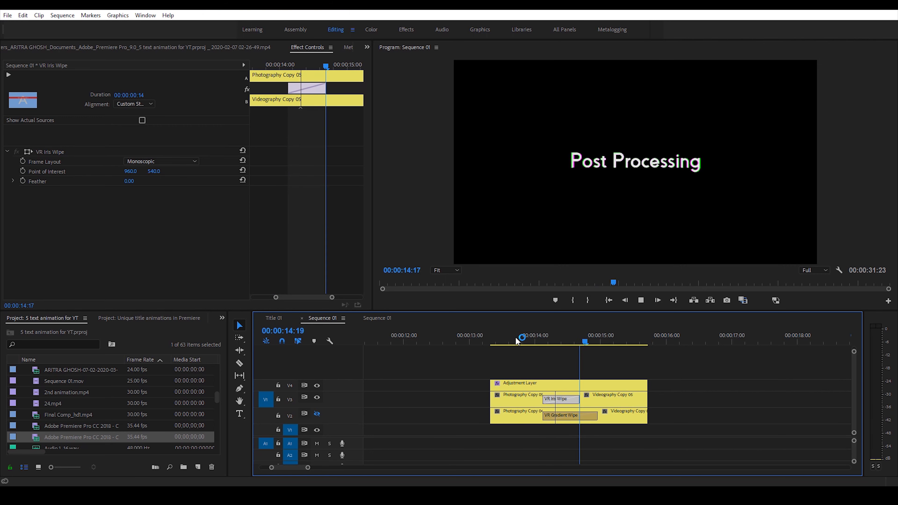
click(515, 340)
key(space)
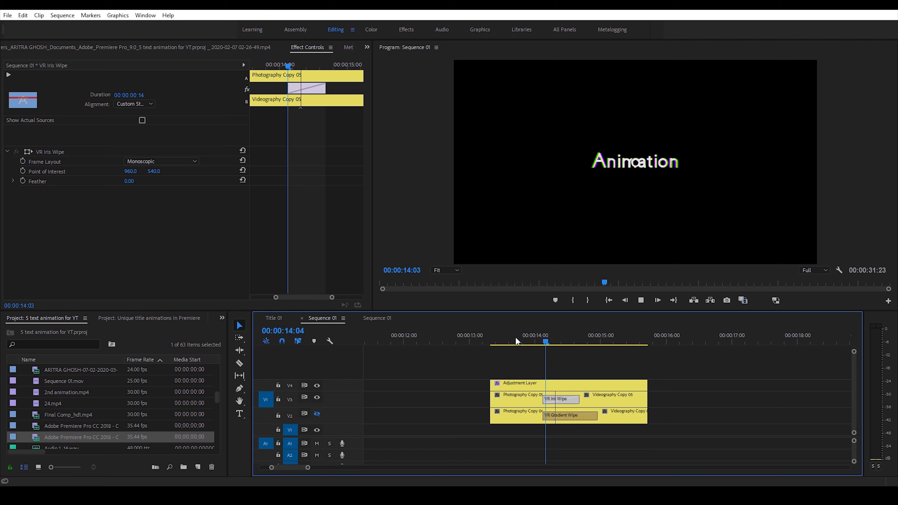
key(space)
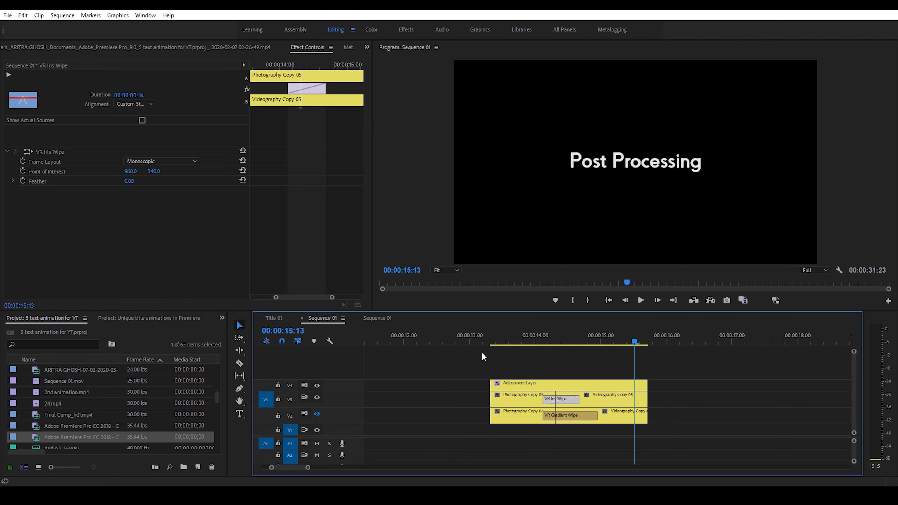
- Hide track V3, show track V2 and play back the VR Gradient Wipe title animation on its own
click(317, 398)
click(317, 397)
click(316, 398)
click(317, 414)
drag(529, 340, 512, 345)
key(space)
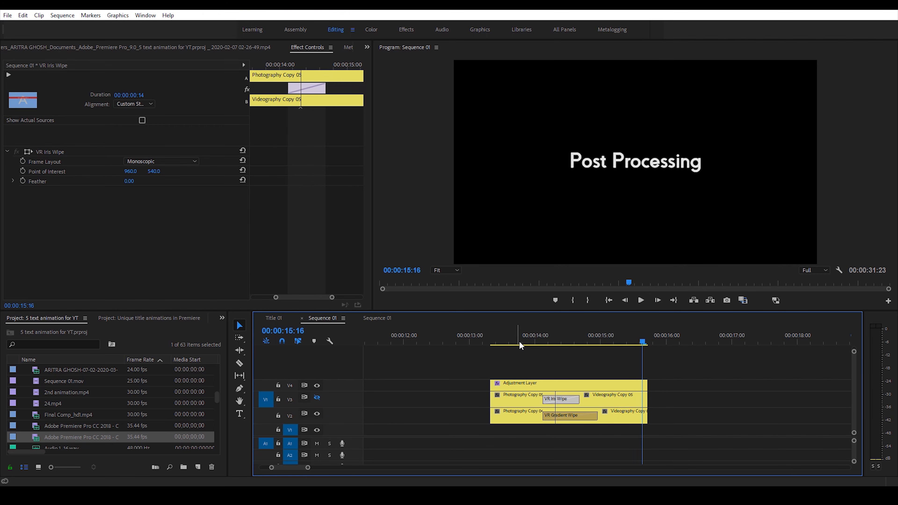
- Show both tracks V2 and V3 and play back the combined title animation from near its start
click(317, 413)
key(shift+Right)
click(317, 397)
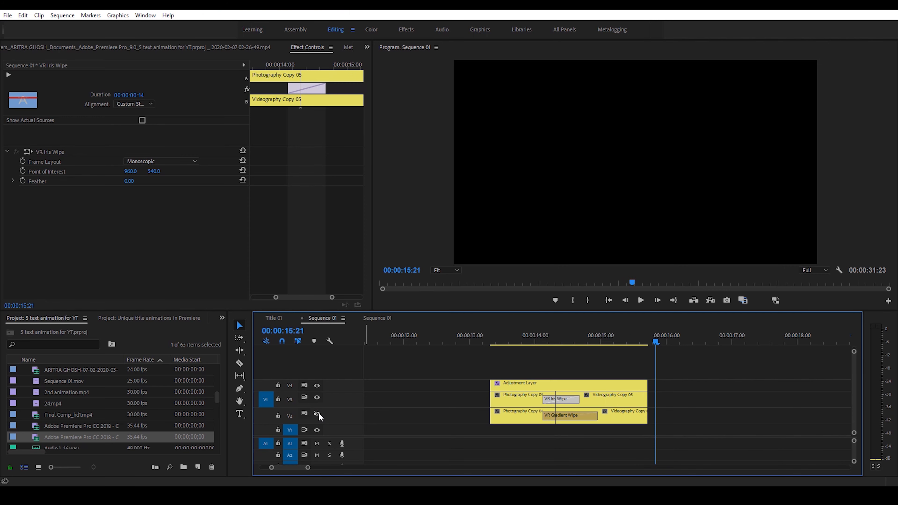
click(496, 344)
key(space)
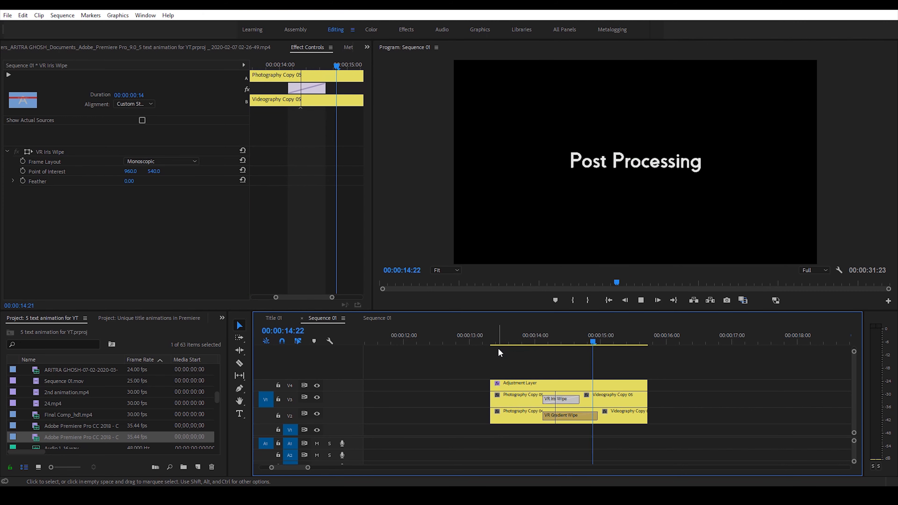
- Search the effects for "vr gr" and "vr iri" to locate the VR Gradient Wipe and VR Iris Wipe transitions
click(489, 420)
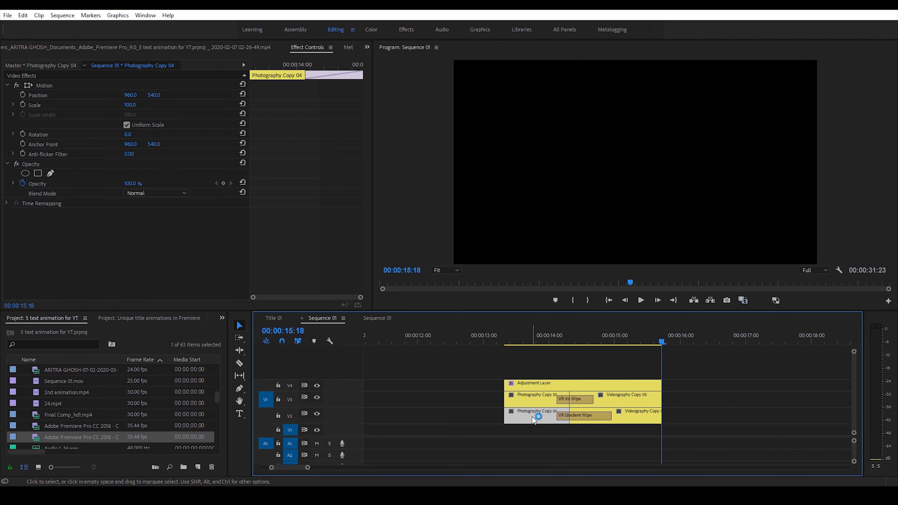
click(76, 329)
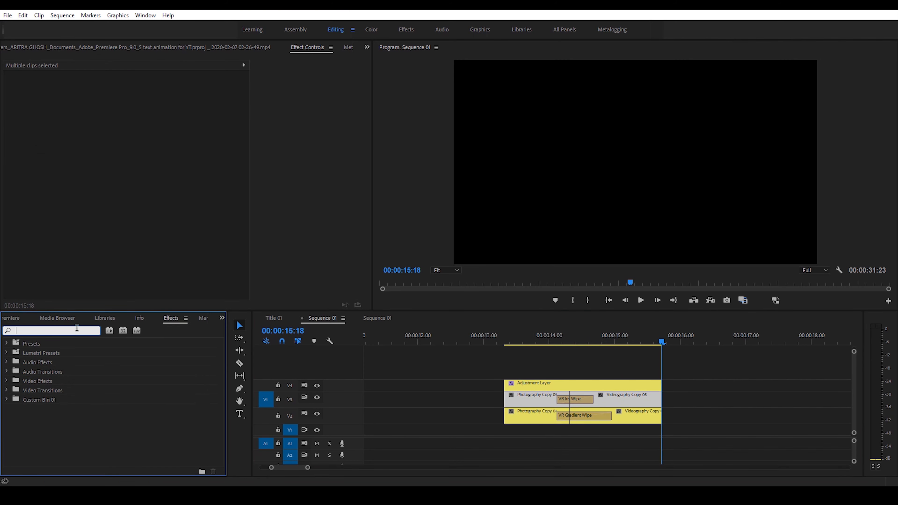
text(vr g)
text(r)
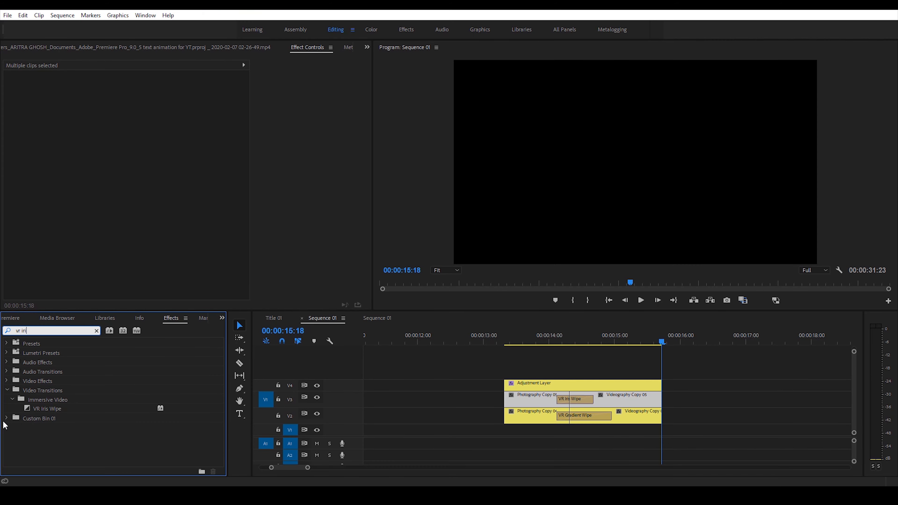
- Play back the title animation from its start and display the VR Gradient Wipe transition's settings
click(510, 338)
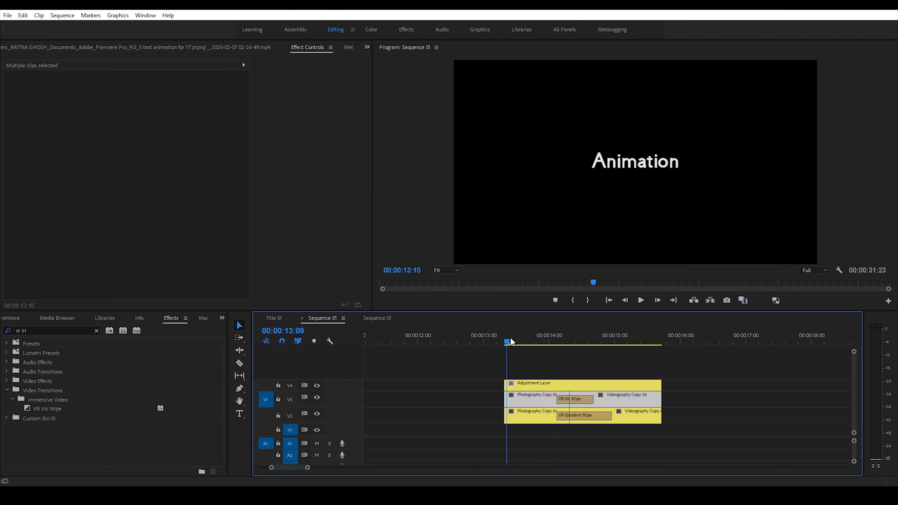
key(space)
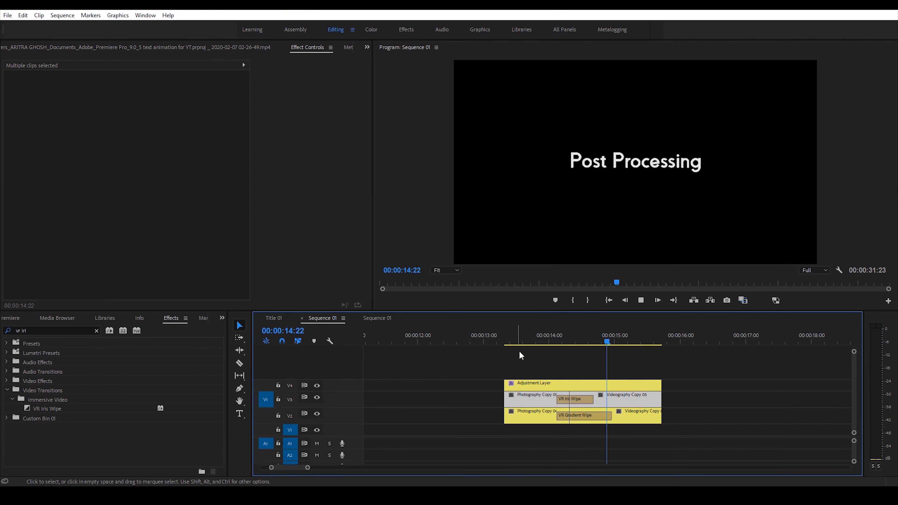
key(space)
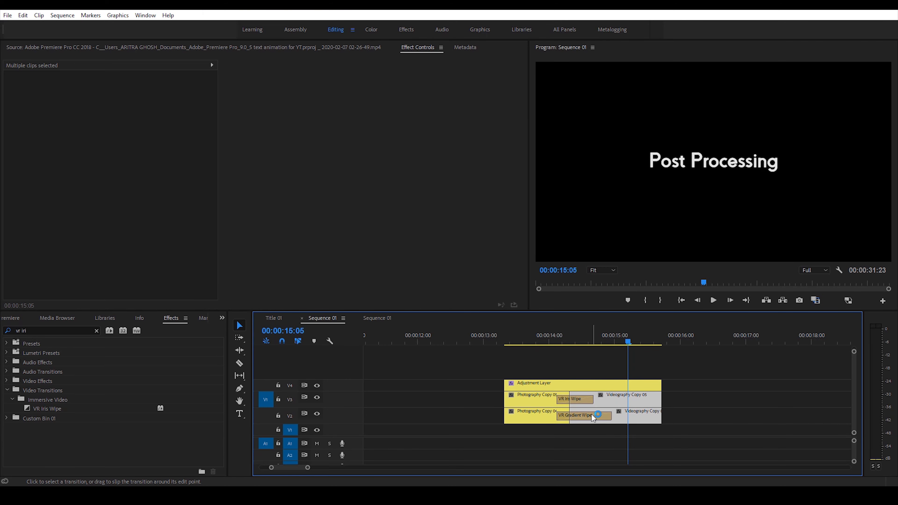
click(591, 414)
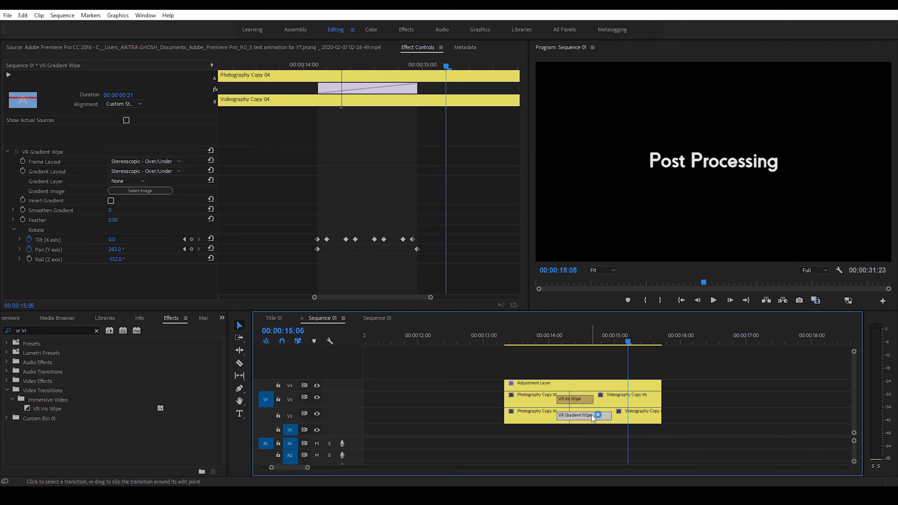
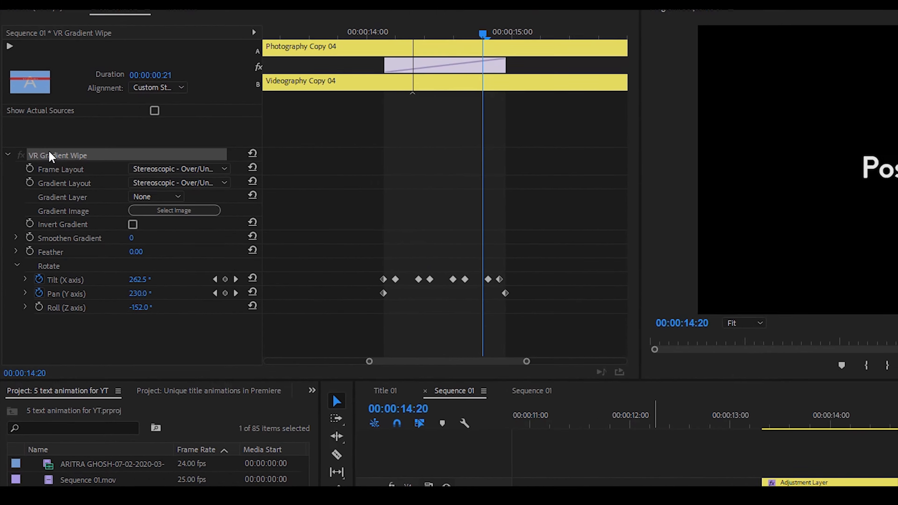
- Save the VR Gradient Wipe as a Scale preset named "VR Gradient Wipe Preset AG" with the description "Vr wipe", including transition duration
right_click(37, 150)
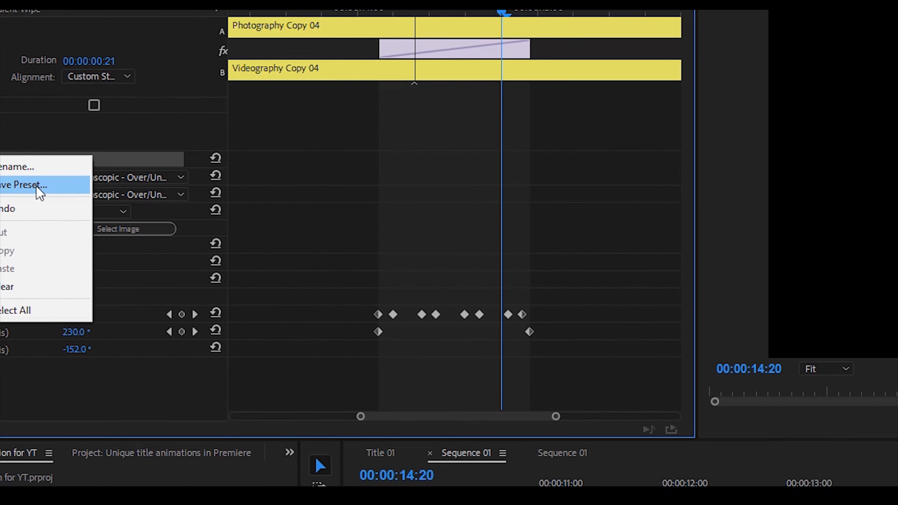
click(39, 193)
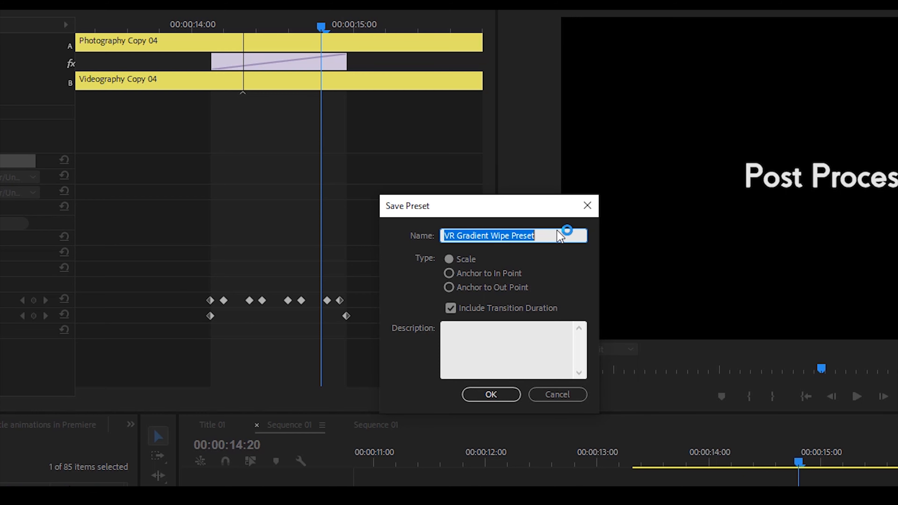
click(552, 234)
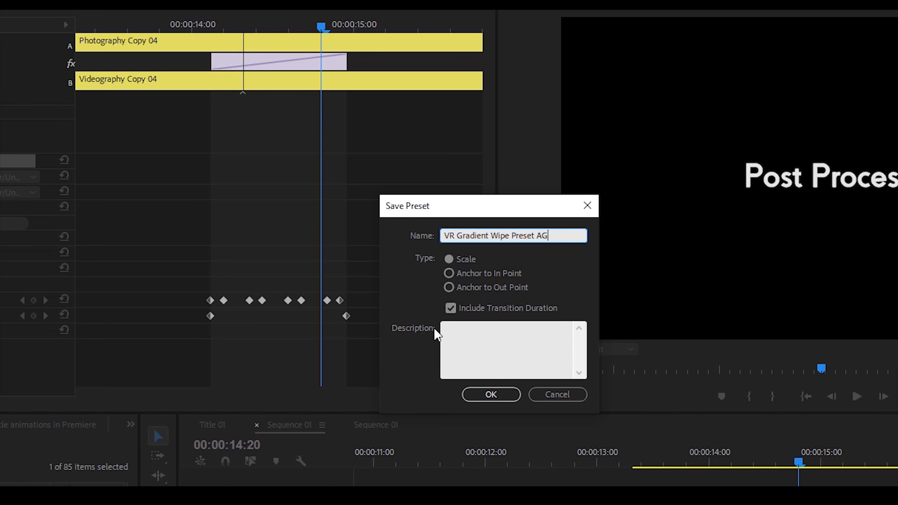
click(480, 332)
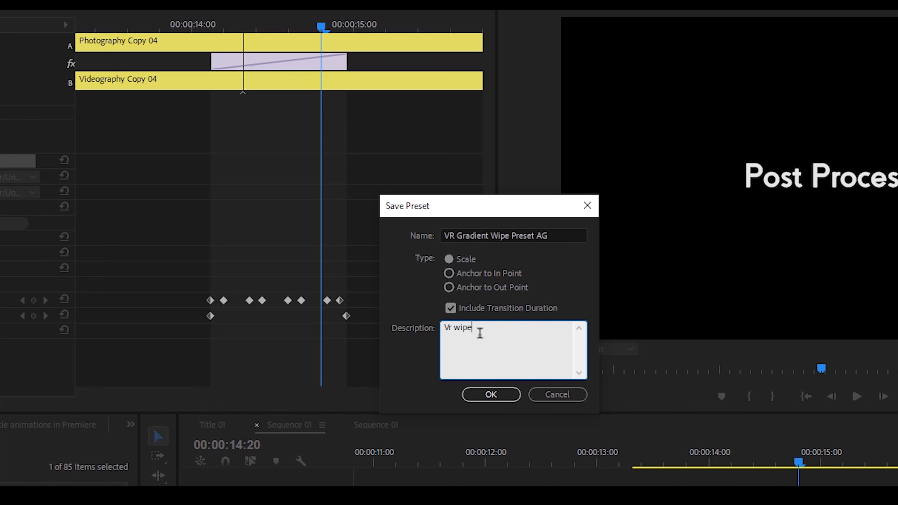
click(502, 395)
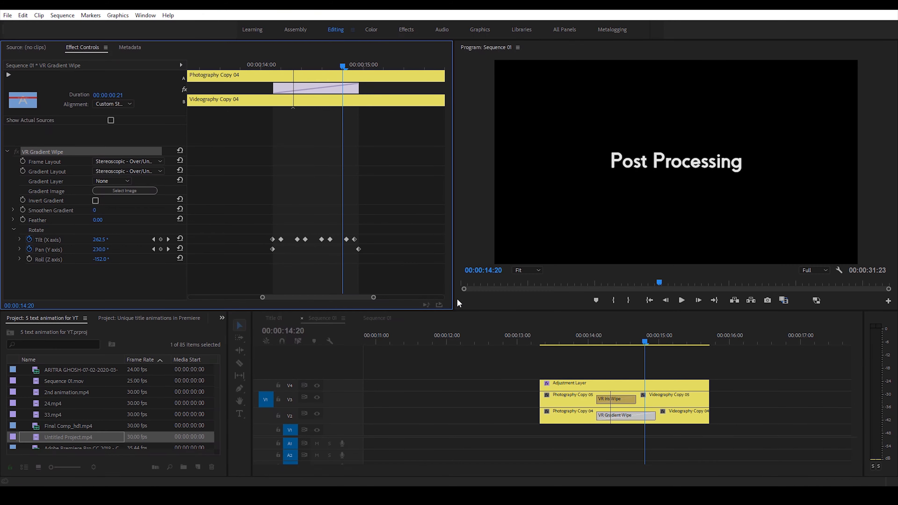
- Locate the saved VR Gradient Wipe Preset AG among the effect presets
click(222, 318)
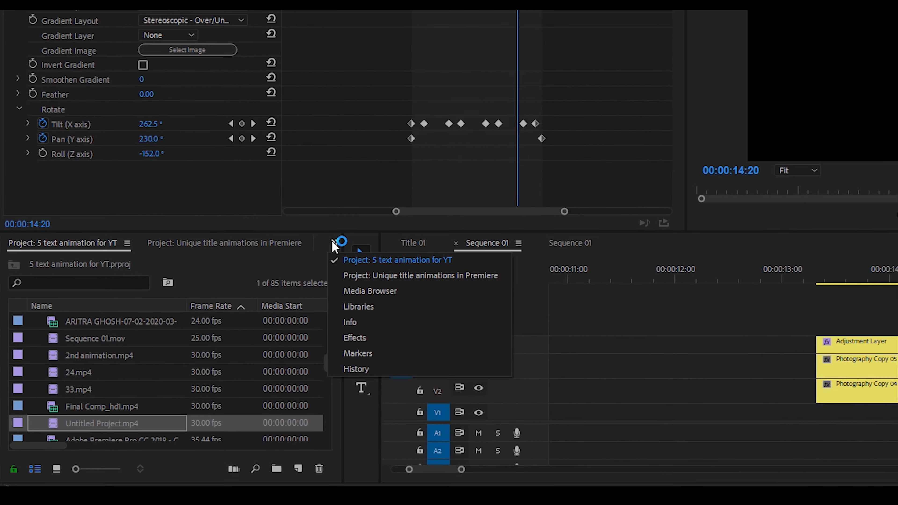
click(242, 378)
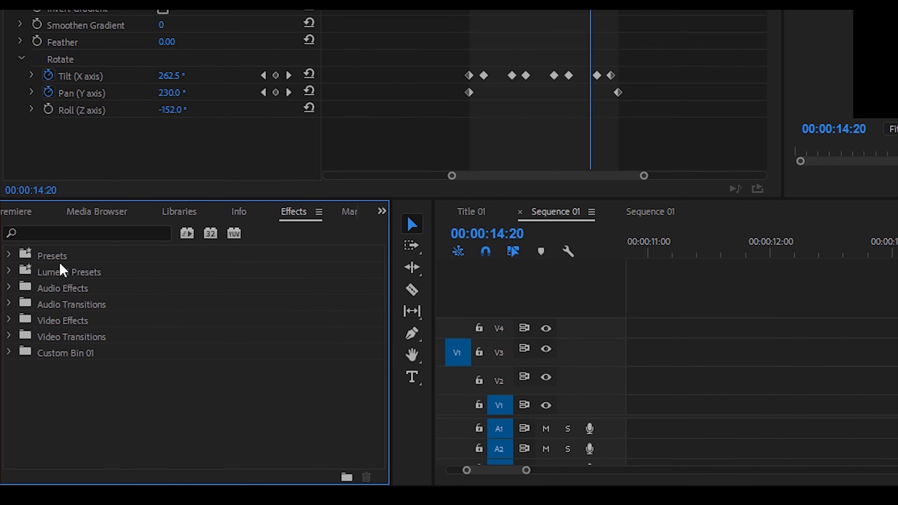
click(10, 255)
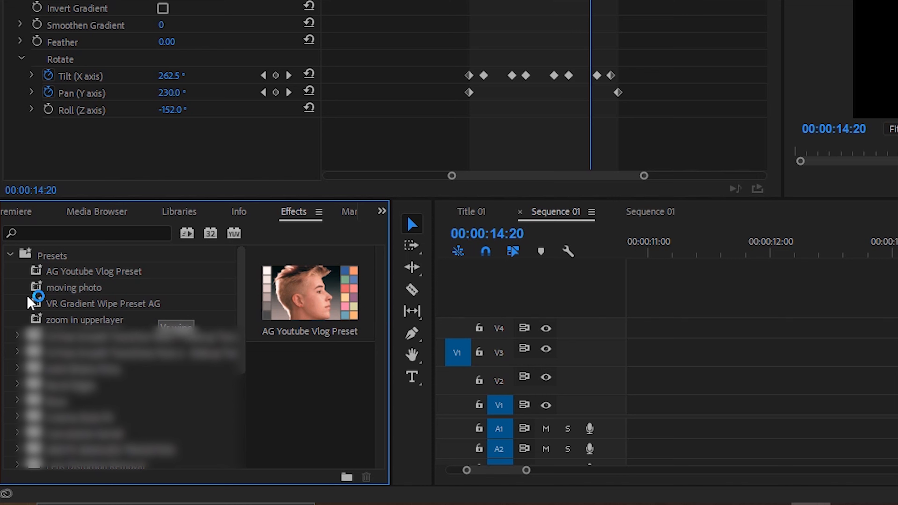
click(137, 307)
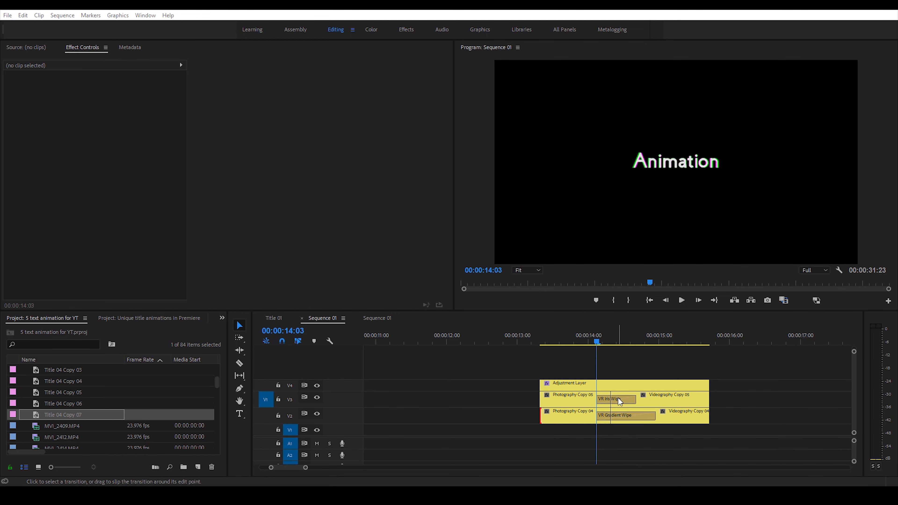
- Select the VR Iris Wipe transition, and return the playhead to the start of the title clips
click(621, 402)
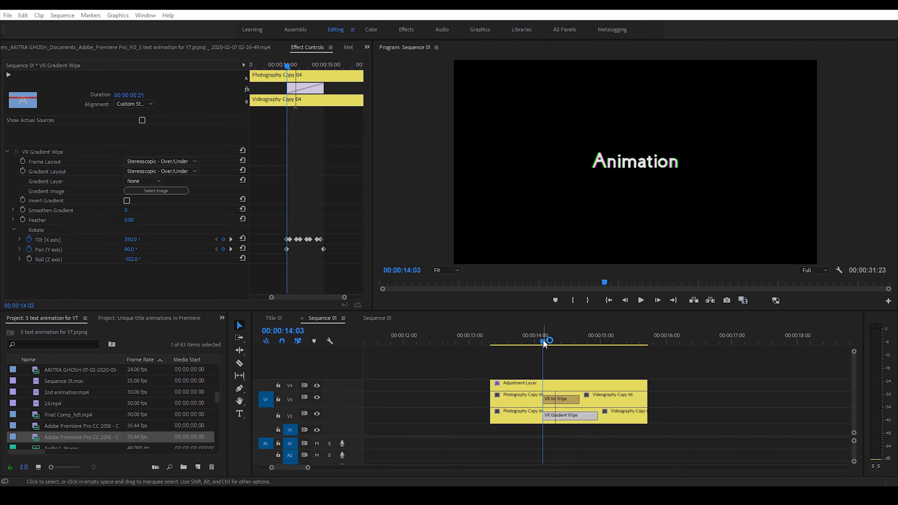
drag(544, 343, 492, 350)
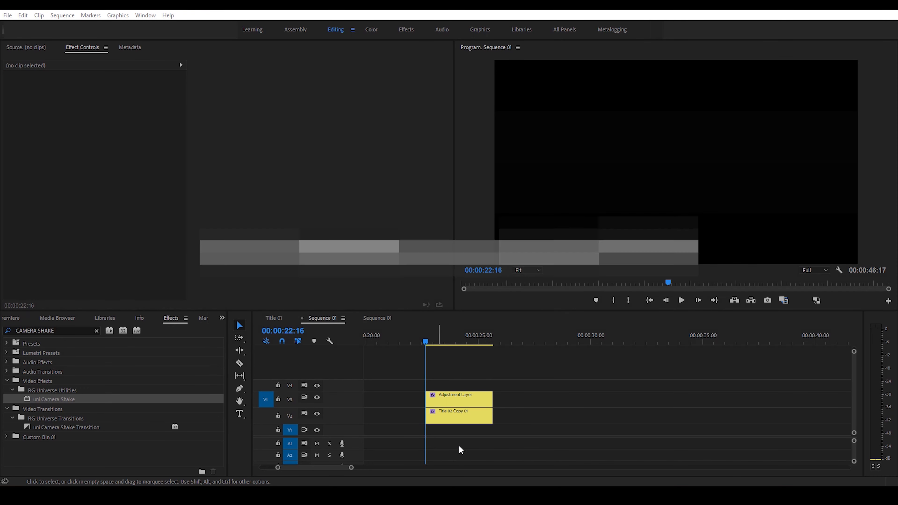
- Display the VR Chromatic Aberrations settings of the adjustment layer above Title 02 Copy 01
click(469, 401)
click(471, 418)
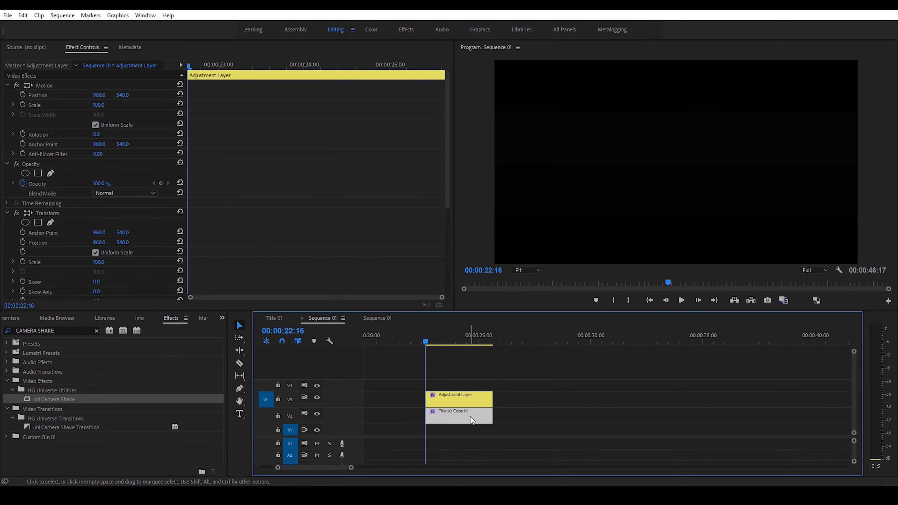
click(470, 399)
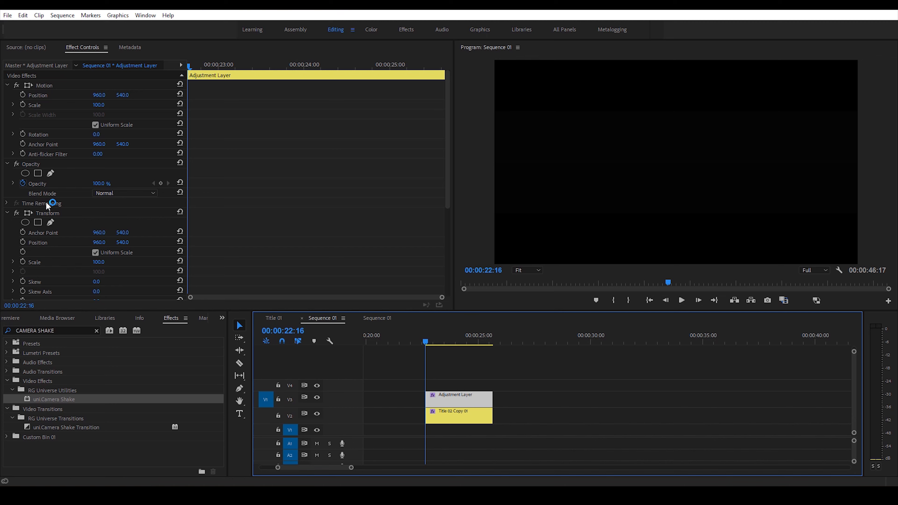
scroll(47, 209, down, 7)
click(76, 207)
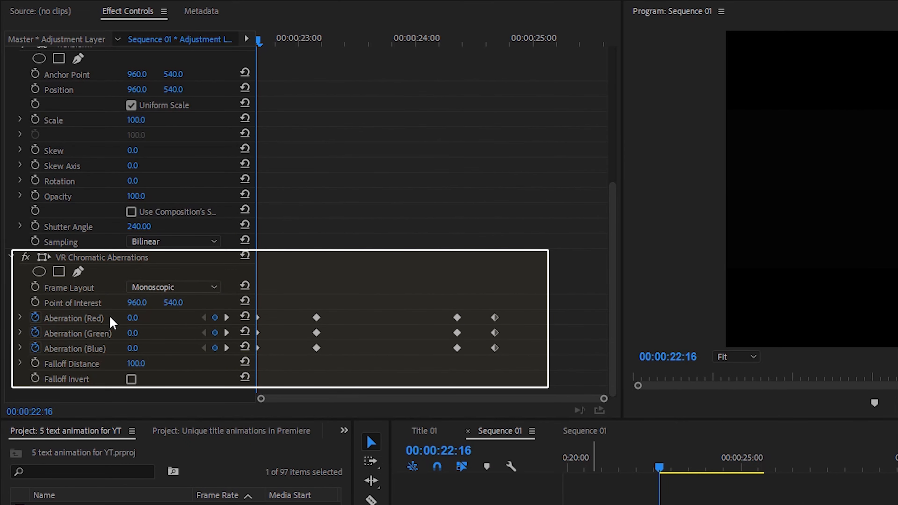
- Step through the red, green and blue aberration keyframes, and show the preset-saving option for VR Chromatic Aberrations
click(227, 317)
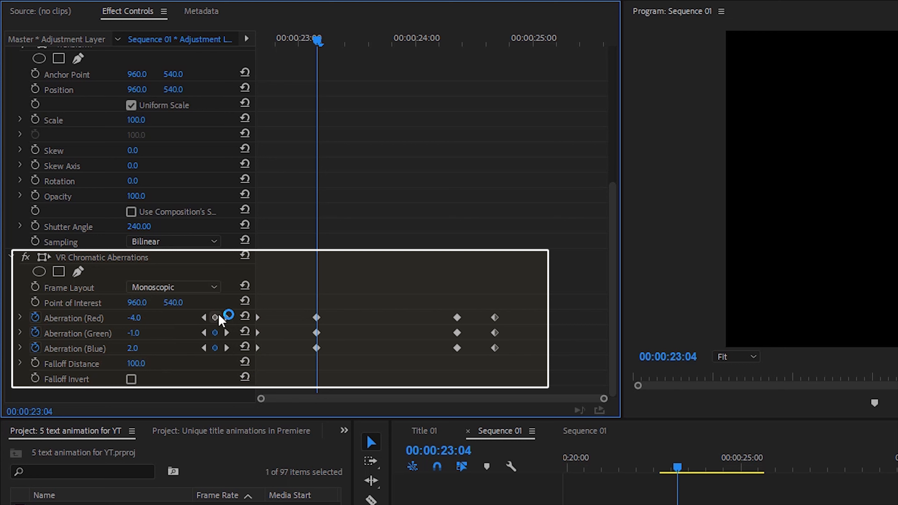
click(226, 317)
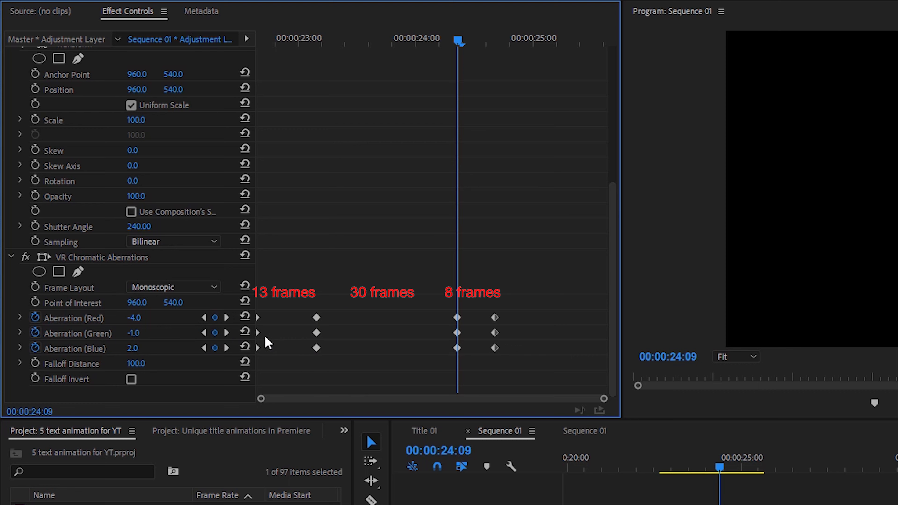
click(226, 317)
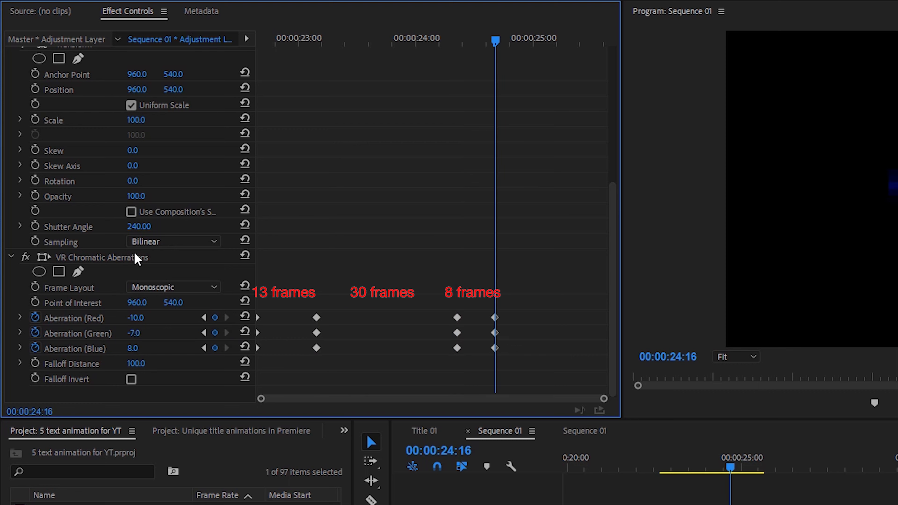
right_click(110, 263)
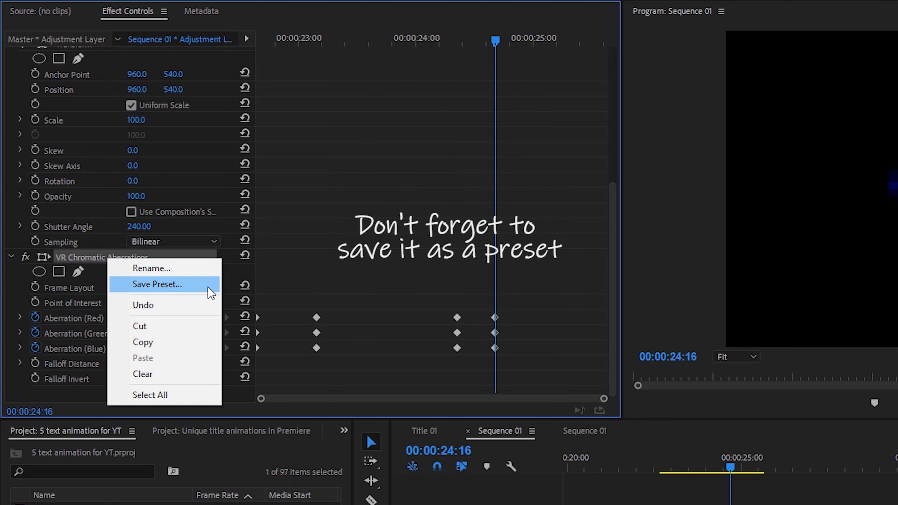
click(293, 282)
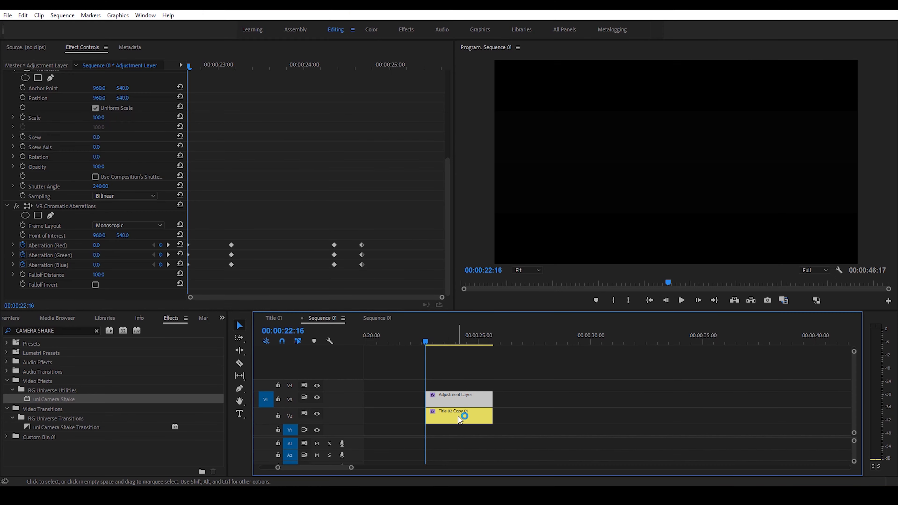
- Display Title 02 Copy 01's Mosaic settings at 00:00:24:16, and find the Mosaic effect by searching for "mosaic"
click(458, 417)
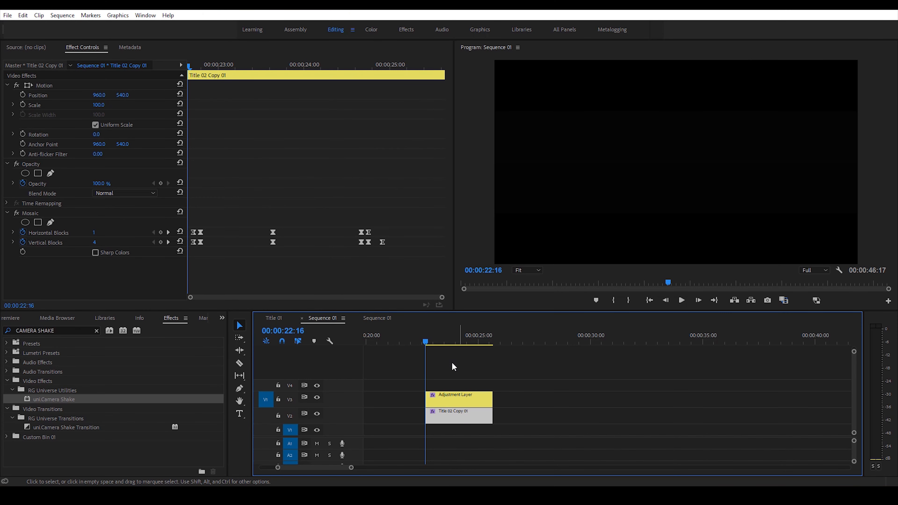
click(452, 336)
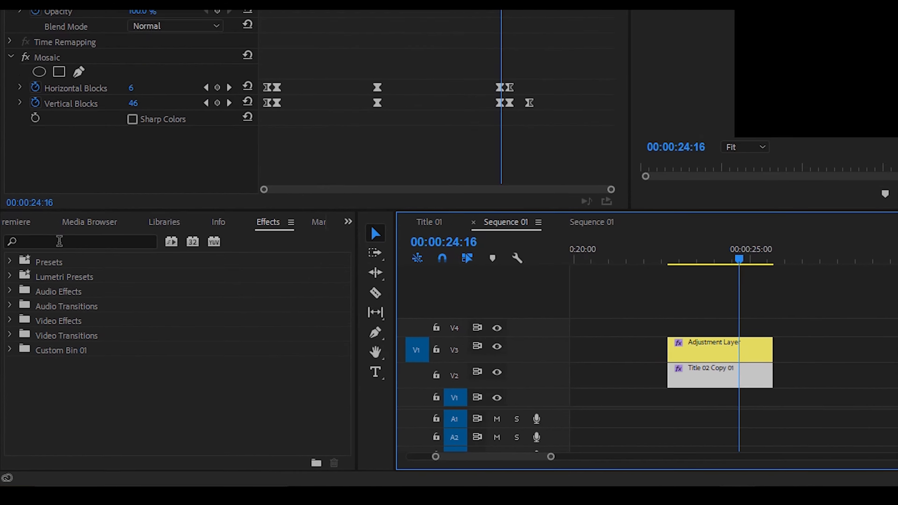
click(60, 459)
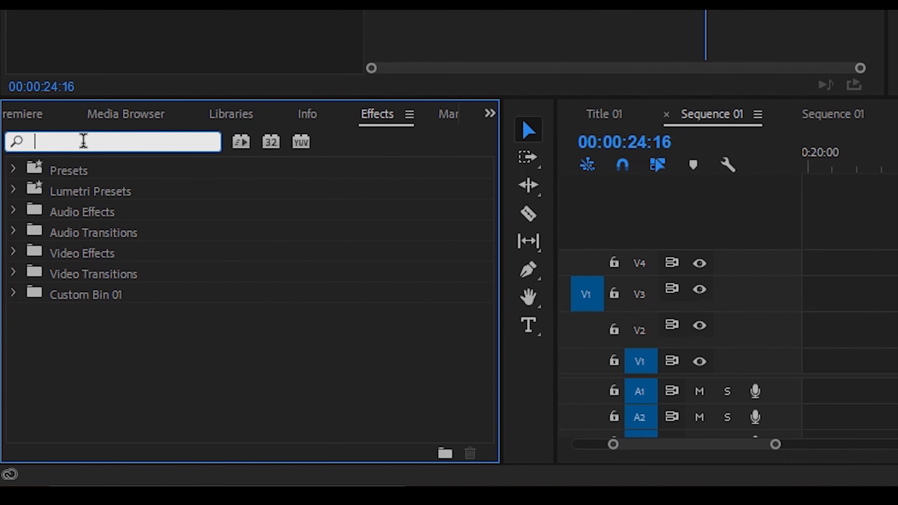
text(mosaic)
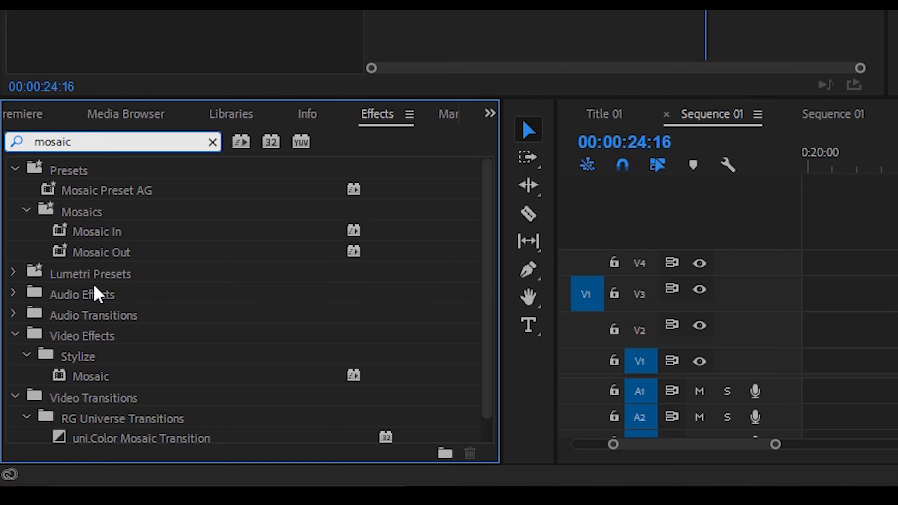
drag(79, 377, 105, 436)
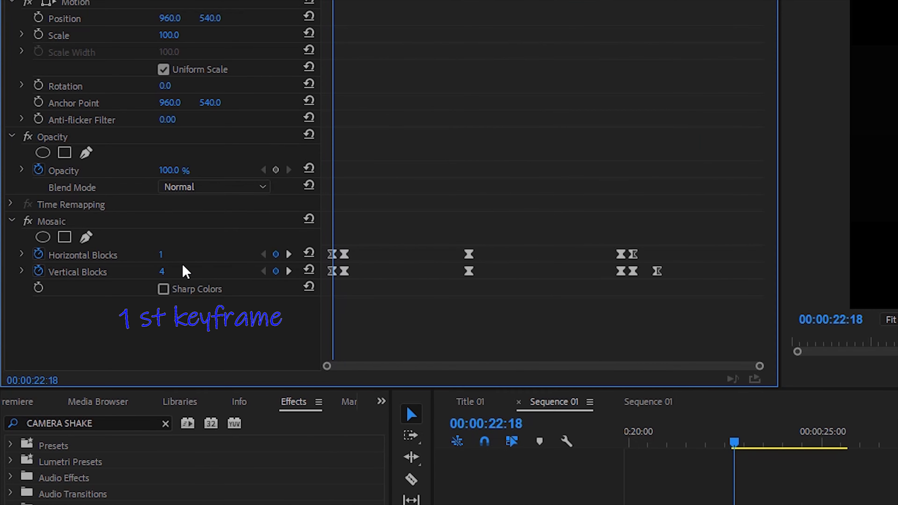
- Step through the Mosaic effect's Horizontal Blocks and Vertical Blocks keyframes from the first to the last, examining both values at each
key(Right)
key(Right)
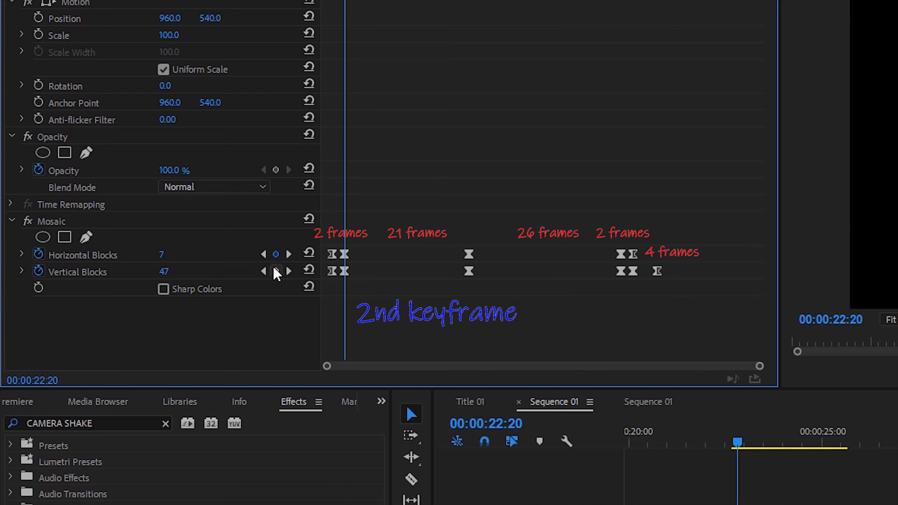
click(289, 254)
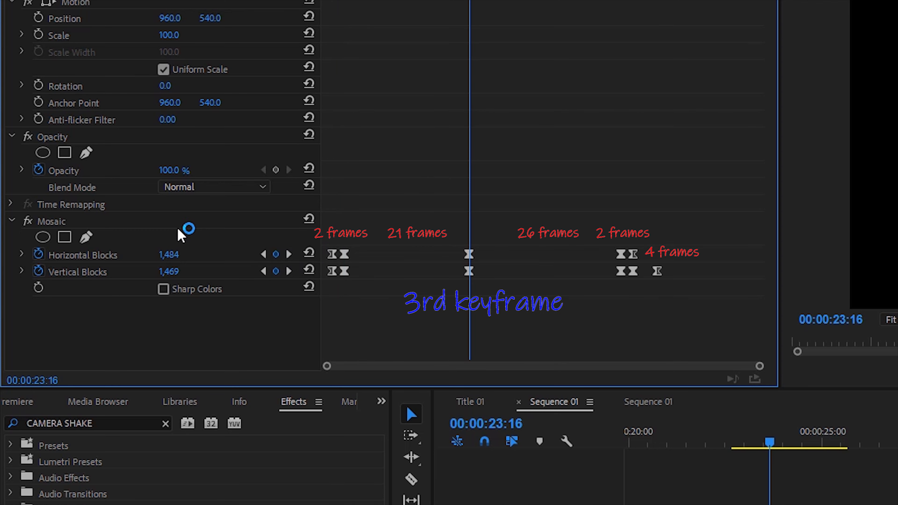
click(289, 254)
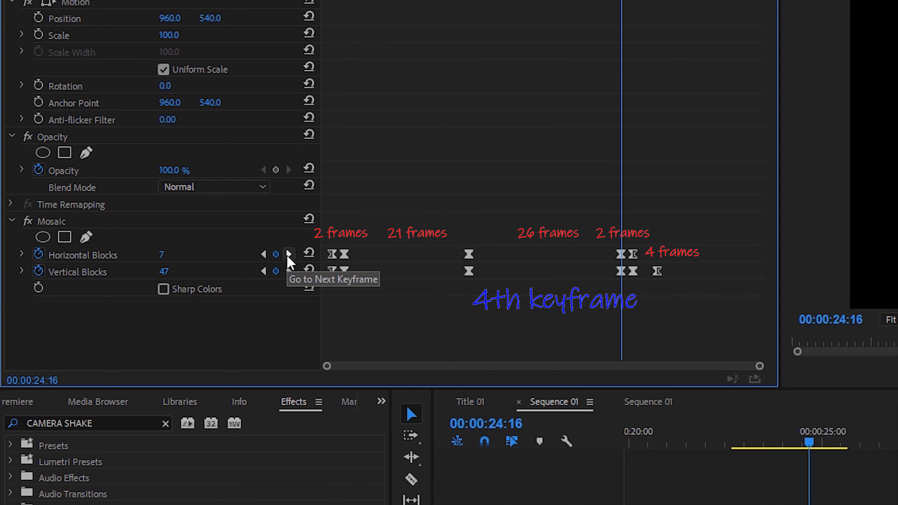
click(289, 254)
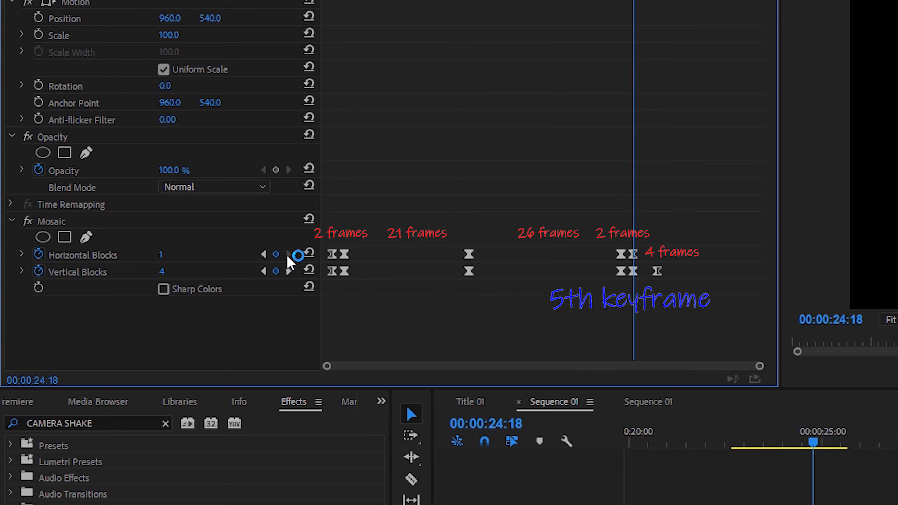
click(289, 272)
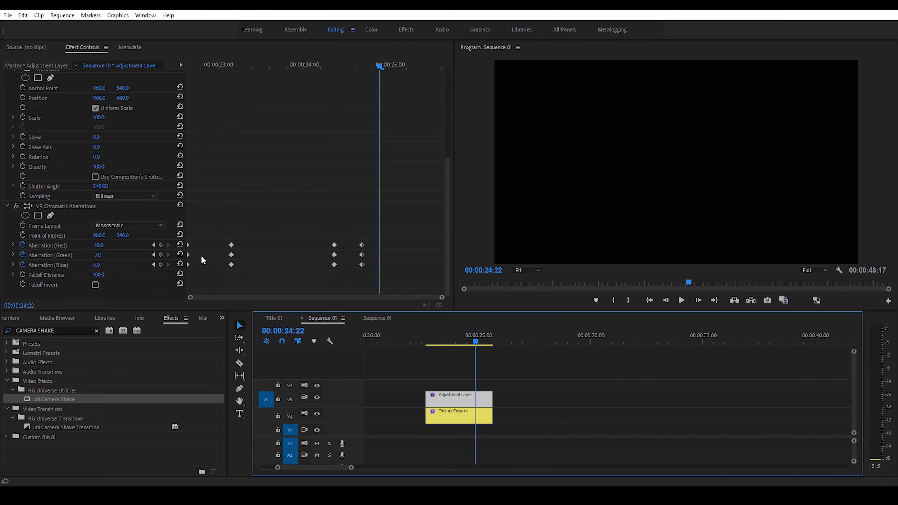
- Check the options of Title 02 Copy 01's middle Mosaic keyframes, and select the closing group with the playhead at 00:00:24:22
click(456, 417)
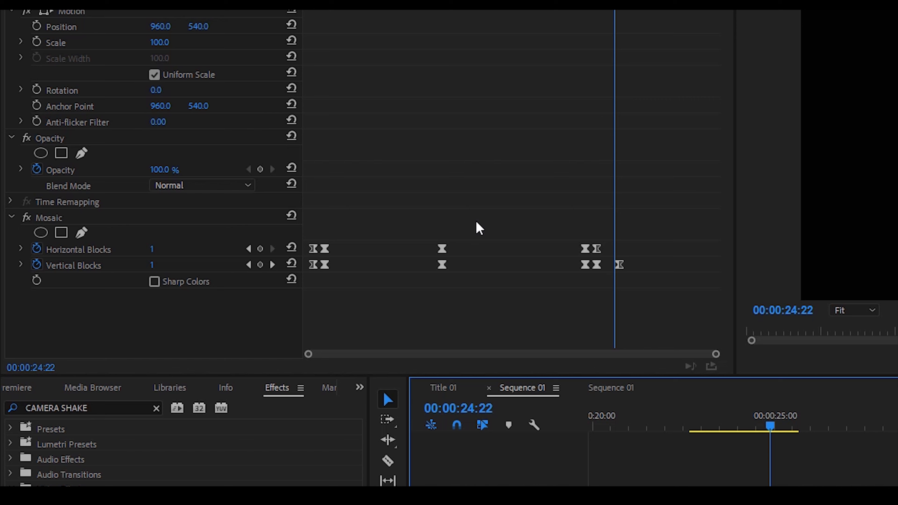
drag(476, 224, 425, 287)
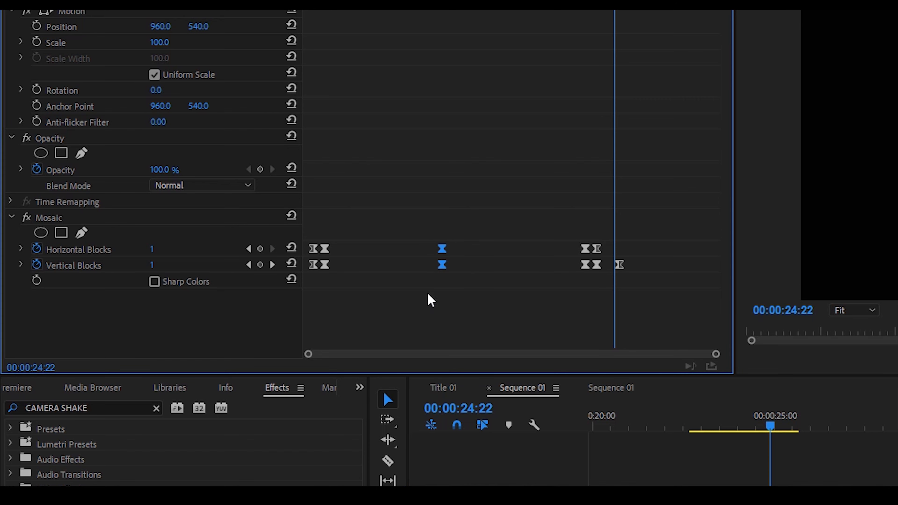
right_click(443, 265)
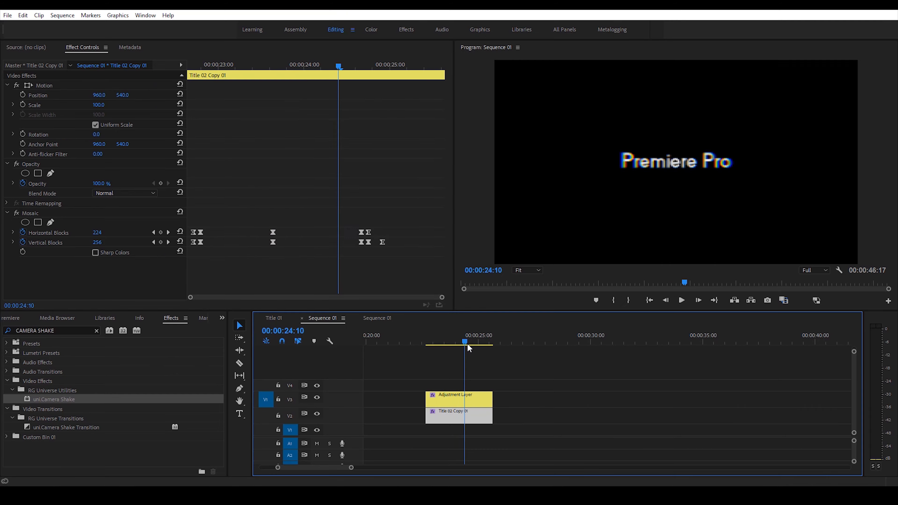
drag(468, 343, 476, 344)
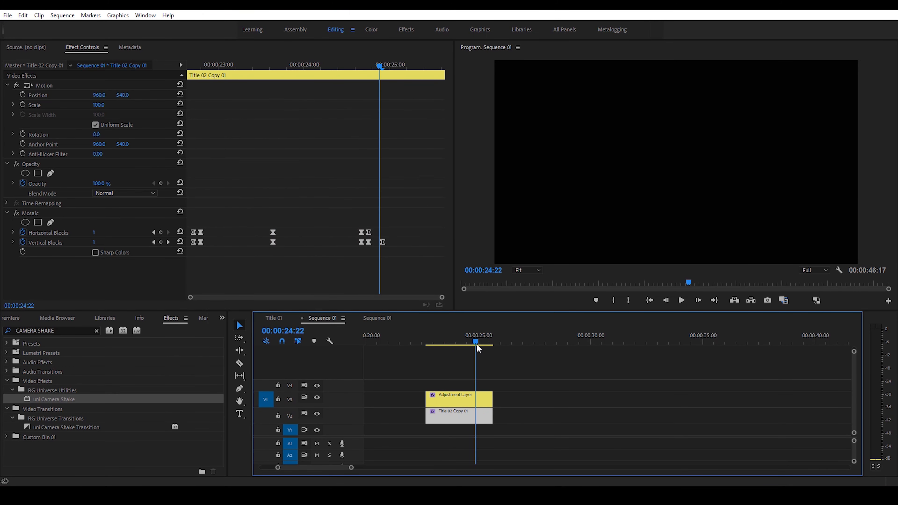
drag(389, 216, 345, 274)
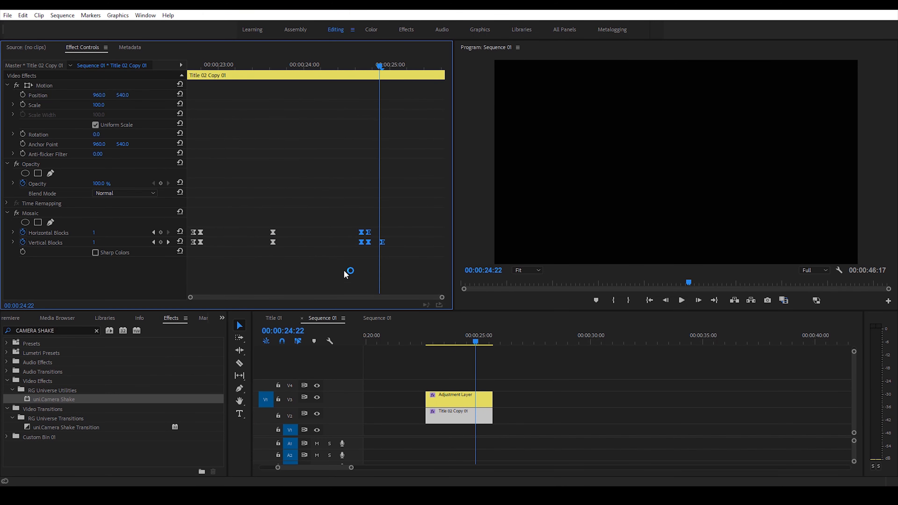
mouse_move(363, 246)
mouse_down()
mouse_move(397, 244)
mouse_move(366, 247)
mouse_move(392, 245)
mouse_move(367, 236)
mouse_up()
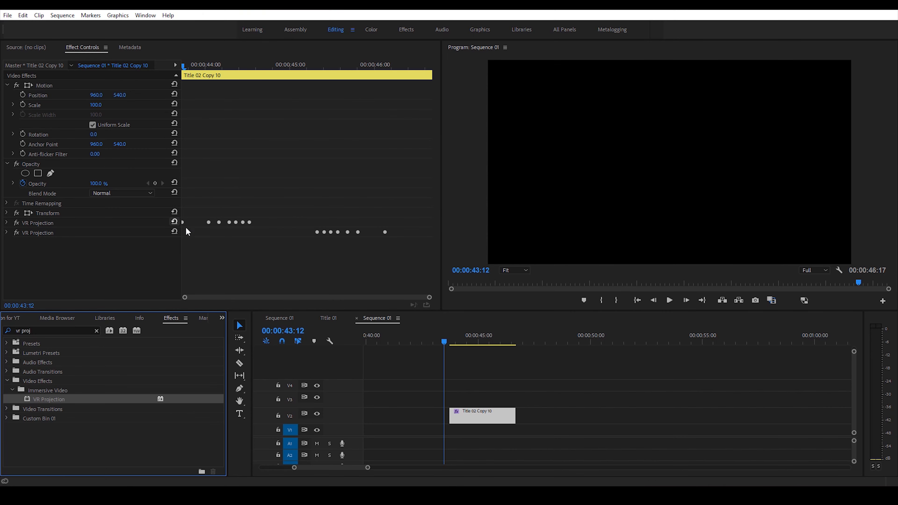
- Search the effects for "vr proj" and apply VR Projection to the Title 02 Copy 10 clip
key(space)
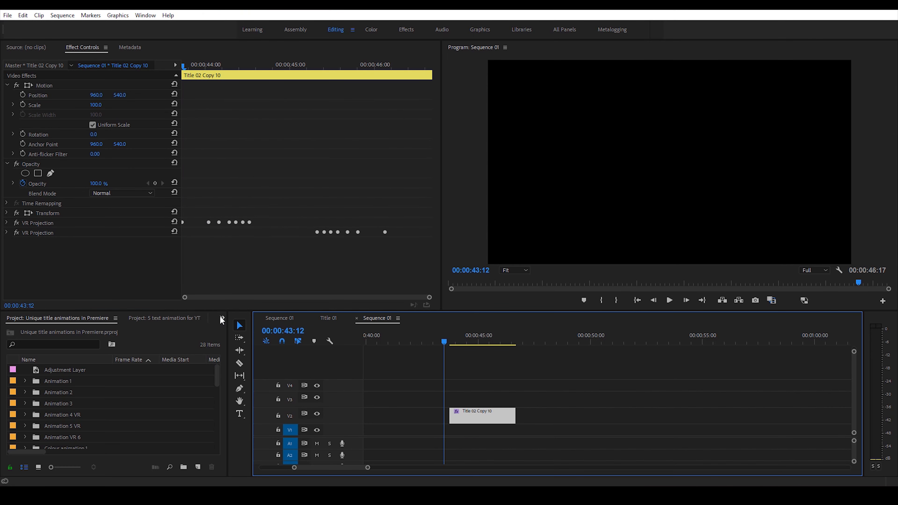
click(221, 317)
click(235, 381)
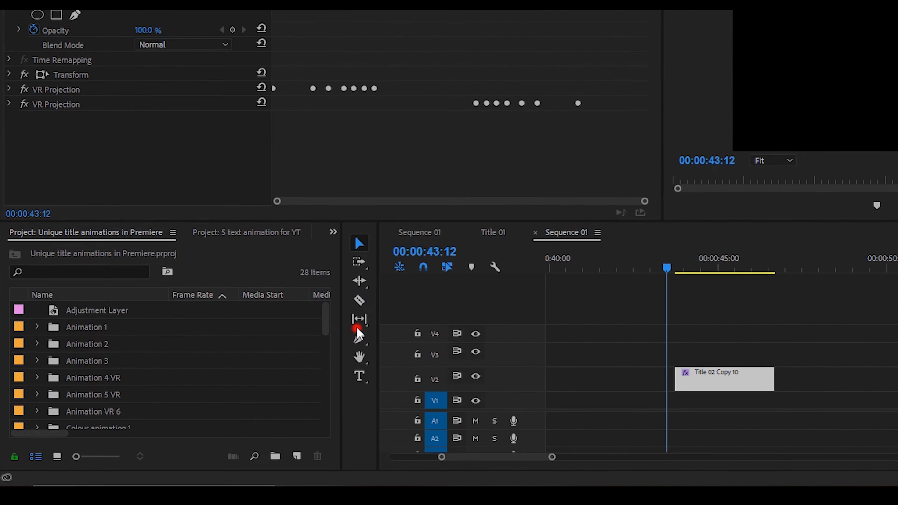
click(37, 225)
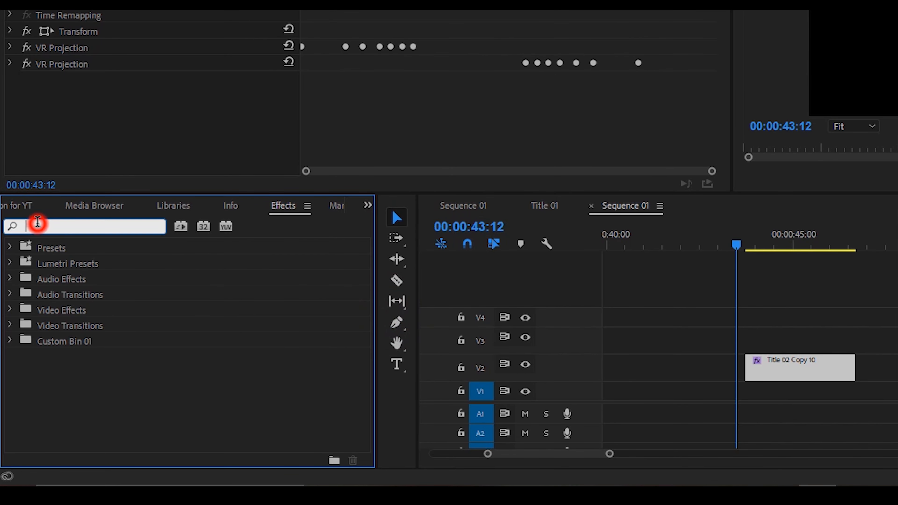
text(vr proj)
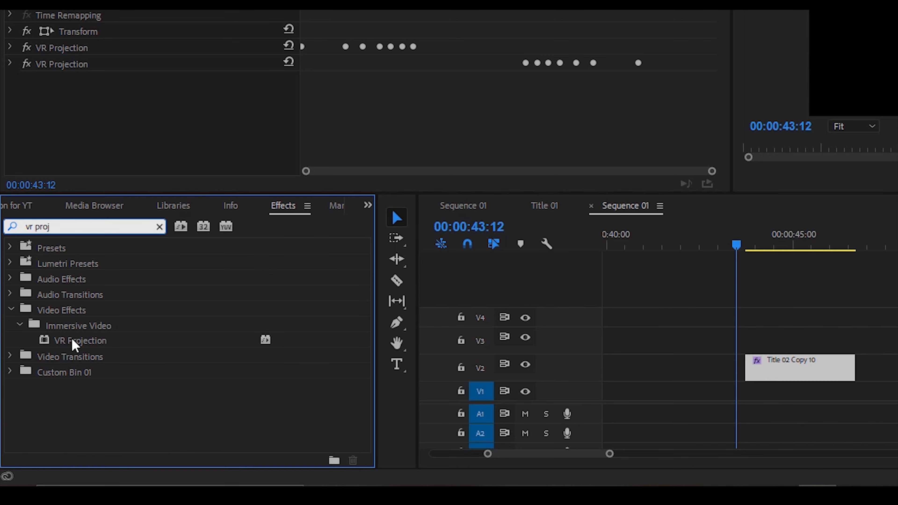
drag(74, 345, 772, 372)
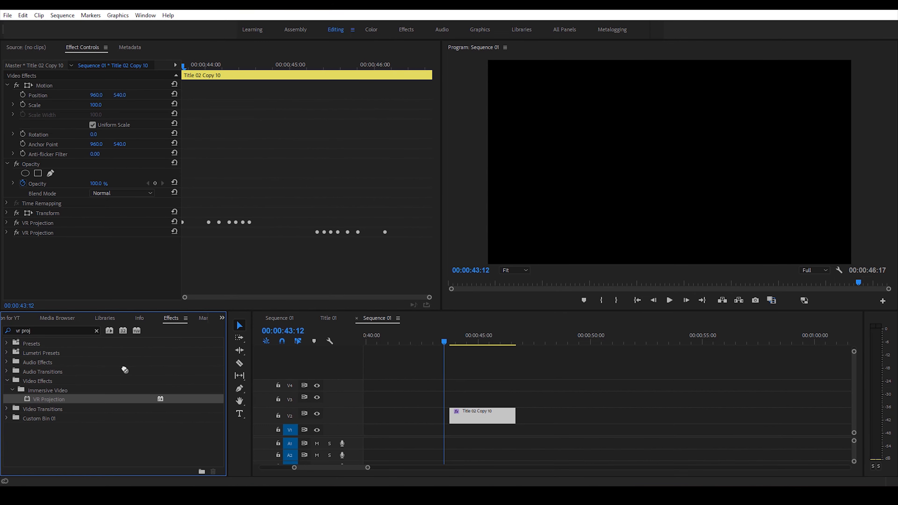